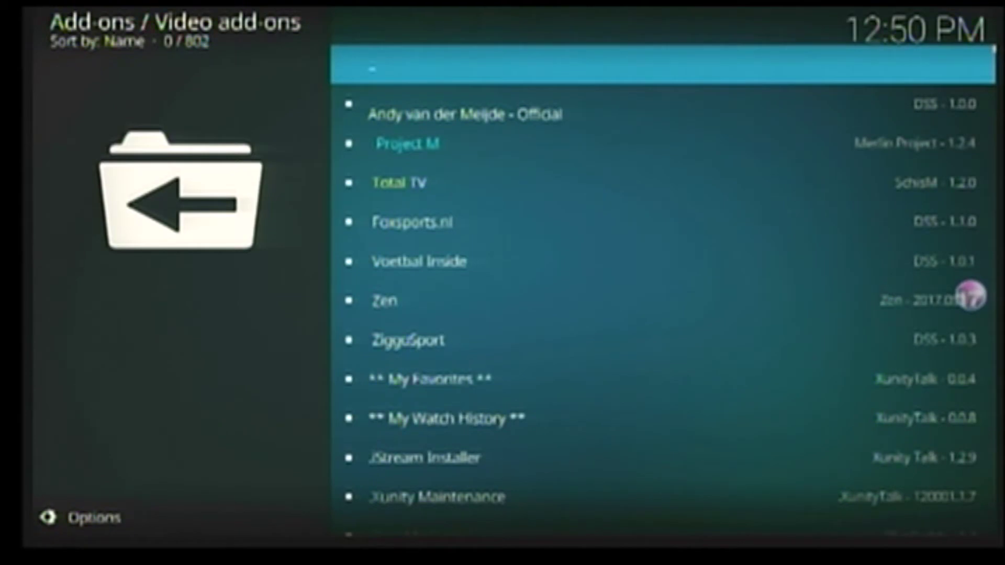
Scroll the Video add-ons list down to channel PEAR, open it, then return to the Add-ons overview
{"action": "key", "text": "Down"}
{"action": "key", "text": "Down"}
{"action": "key", "text": "Down"}
{"action": "key", "text": "Down"}
{"action": "key", "text": "Down"}
{"action": "key", "text": "Down"}
{"action": "key", "text": "Down"}
{"action": "key", "text": "Down"}
{"action": "key", "text": "Down"}
{"action": "key", "text": "Down"}
{"action": "key", "text": "Down"}
{"action": "key", "text": "Down"}
{"action": "key", "text": "Down"}
{"action": "key", "text": "Down"}
{"action": "key", "text": "Down"}
{"action": "key", "text": "Down"}
{"action": "key", "text": "Down"}
{"action": "key", "text": "Down"}
{"action": "key", "text": "Down"}
{"action": "key", "text": "Down"}
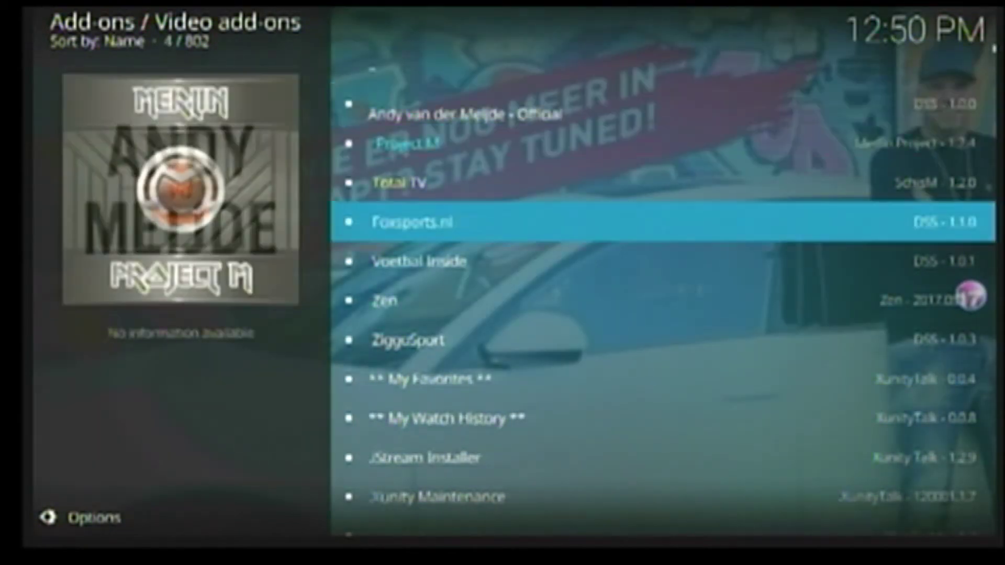
{"action": "key", "text": "Down"}
{"action": "key", "text": "Down"}
{"action": "key", "text": "Down"}
{"action": "key", "text": "Down"}
{"action": "key", "text": "Down"}
{"action": "key", "text": "Down"}
{"action": "key", "text": "Down"}
{"action": "key", "text": "Down"}
{"action": "key", "text": "Down"}
{"action": "key", "text": "Down"}
{"action": "key", "text": "Down"}
{"action": "key", "text": "Down"}
{"action": "key", "text": "Down"}
{"action": "key", "text": "Down"}
{"action": "key", "text": "Down"}
{"action": "key", "text": "Down"}
{"action": "key", "text": "Down"}
{"action": "key", "text": "Down"}
{"action": "key", "text": "Down"}
{"action": "key", "text": "Down"}
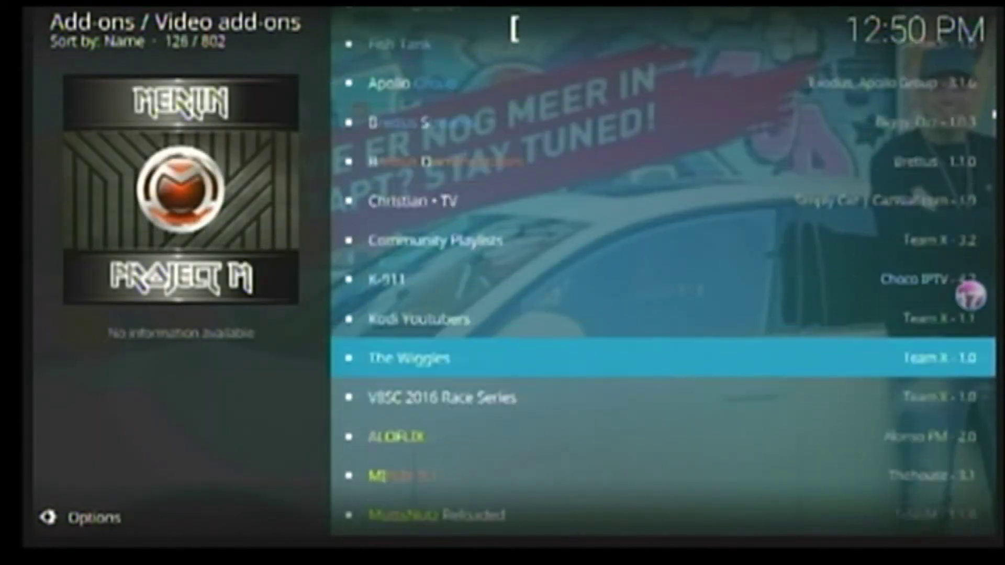
{"action": "key", "text": "Down"}
{"action": "key", "text": "Down"}
{"action": "key", "text": "Down"}
{"action": "key", "text": "Down"}
{"action": "key", "text": "Down"}
{"action": "key", "text": "Down"}
{"action": "key", "text": "Down"}
{"action": "key", "text": "Down"}
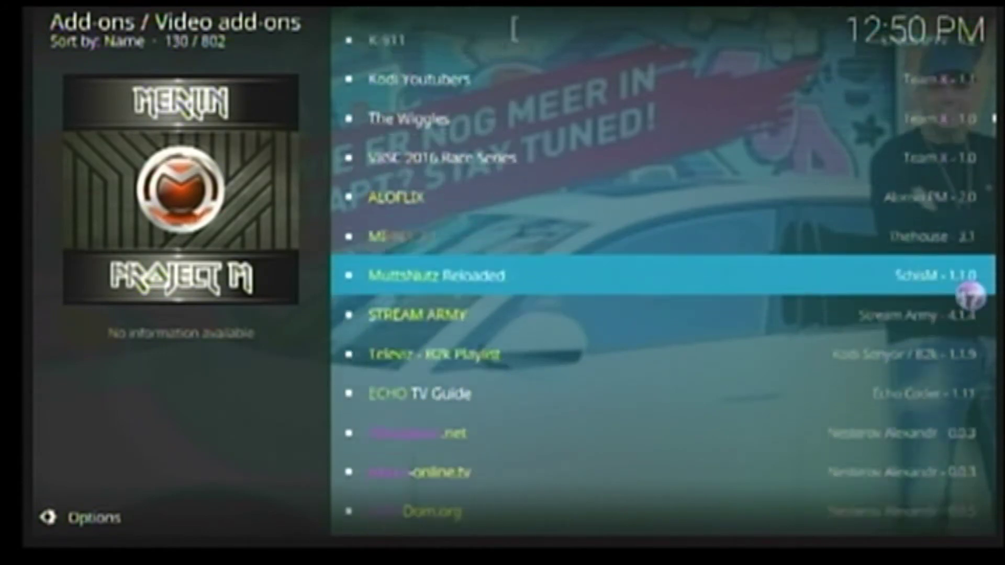
{"action": "key", "text": "Down"}
{"action": "key", "text": "Down"}
{"action": "key", "text": "Down"}
{"action": "key", "text": "Down"}
{"action": "key", "text": "Down"}
{"action": "key", "text": "Down"}
{"action": "key", "text": "Down"}
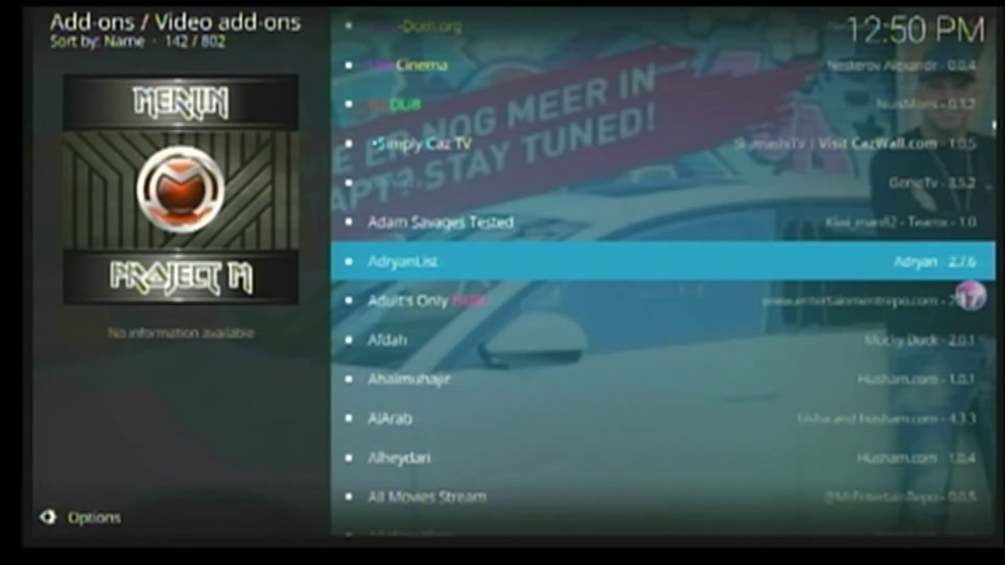
{"action": "key", "text": "Down"}
{"action": "key", "text": "Down"}
{"action": "key", "text": "Down"}
{"action": "key", "text": "Down"}
{"action": "key", "text": "Down"}
{"action": "key", "text": "Down"}
{"action": "key", "text": "Down"}
{"action": "key", "text": "Down"}
{"action": "key", "text": "Down"}
{"action": "key", "text": "Down"}
{"action": "key", "text": "Down"}
{"action": "key", "text": "Down"}
{"action": "key", "text": "Down"}
{"action": "key", "text": "Down"}
{"action": "key", "text": "Down"}
{"action": "key", "text": "Down"}
{"action": "key", "text": "Down"}
{"action": "key", "text": "Down"}
{"action": "key", "text": "Down"}
{"action": "key", "text": "Down"}
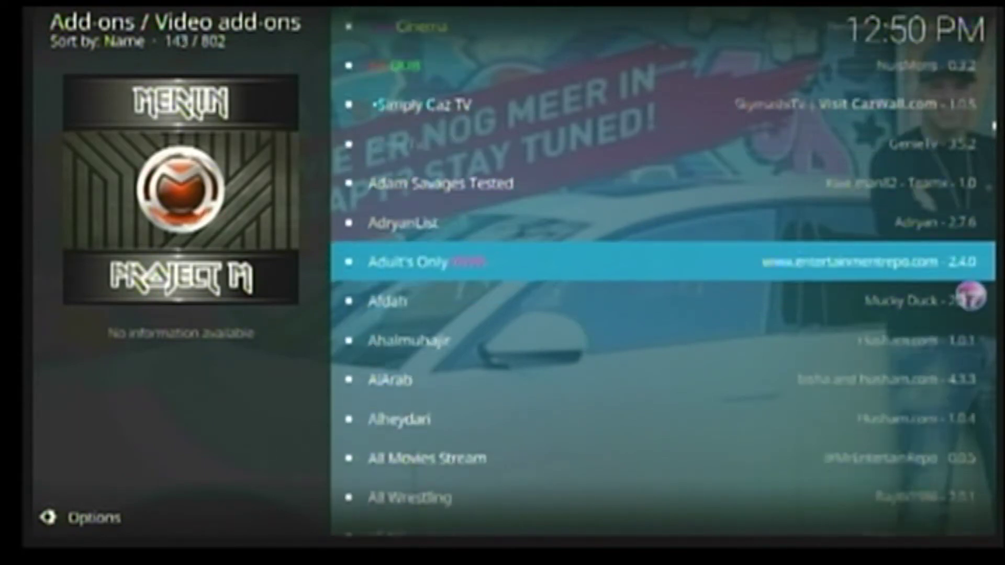
{"action": "key", "text": "Down"}
{"action": "key", "text": "Down"}
{"action": "key", "text": "Down"}
{"action": "key", "text": "Down"}
{"action": "key", "text": "Down"}
{"action": "key", "text": "Down"}
{"action": "key", "text": "Down"}
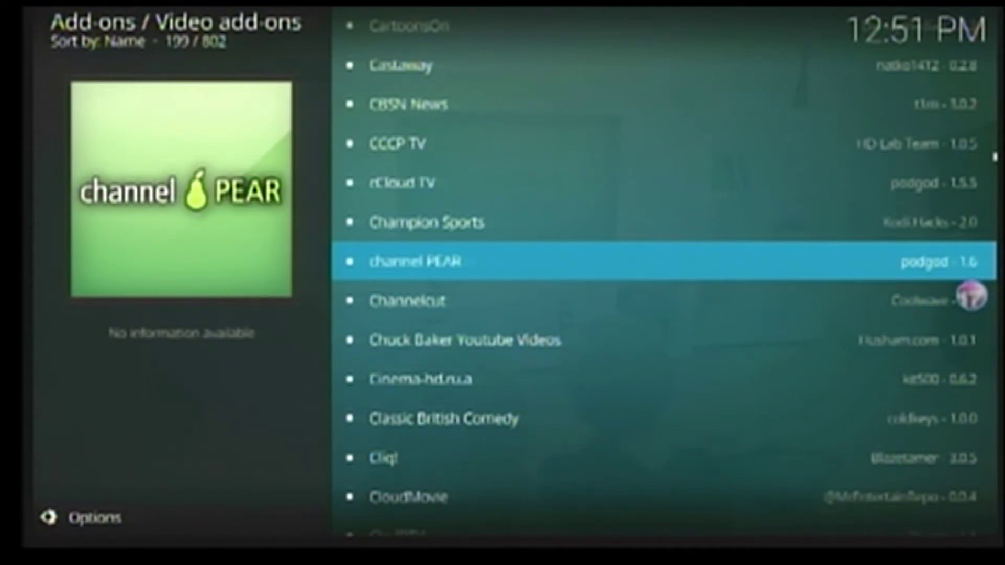
{"action": "key", "text": "Return"}
{"action": "key", "text": "BackSpace"}
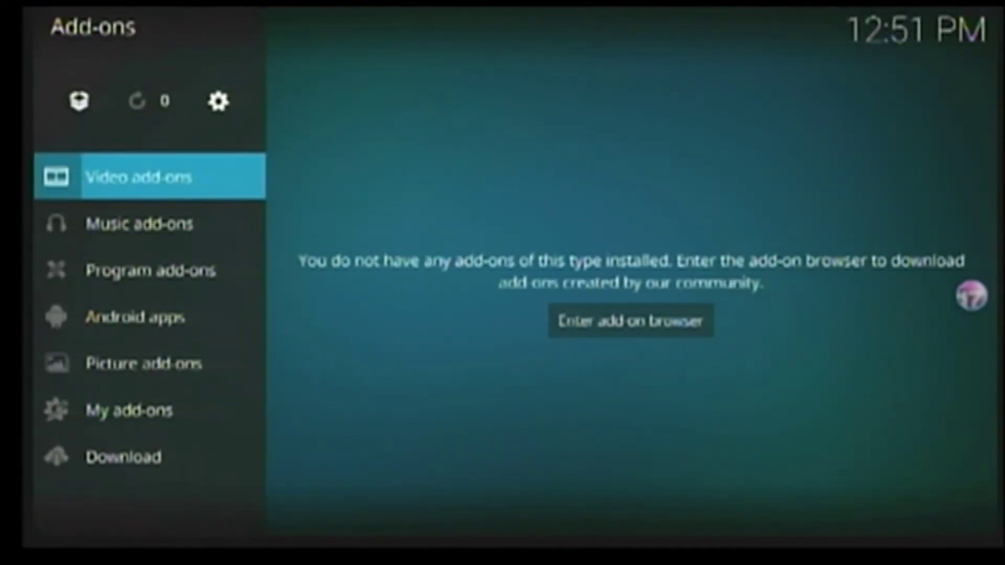
Go from Home into System settings and open the File manager to view both source panes
{"action": "key", "text": "BackSpace"}
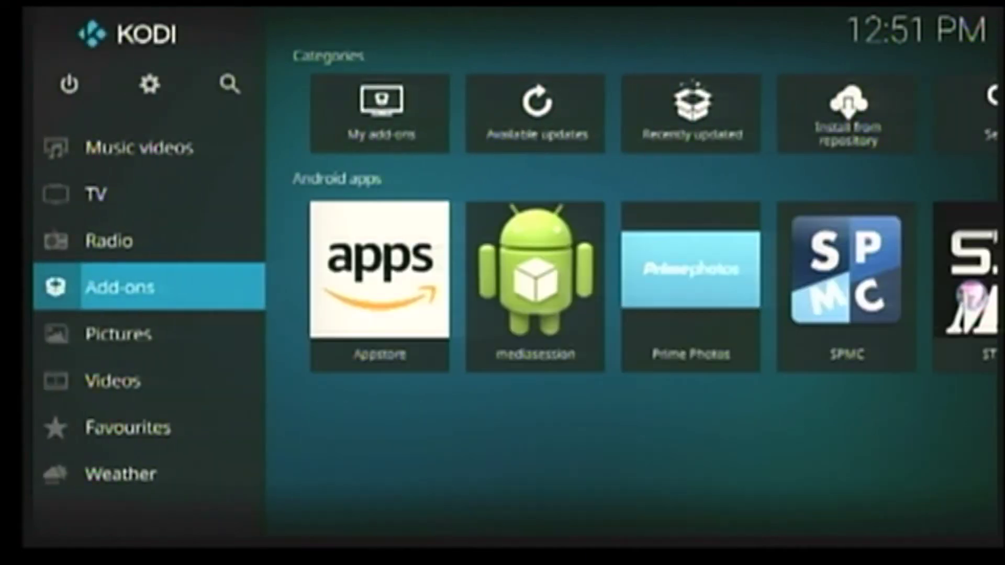
{"action": "key", "text": "Up"}
{"action": "key", "text": "Up"}
{"action": "key", "text": "Up"}
{"action": "key", "text": "Up"}
{"action": "key", "text": "Up"}
{"action": "key", "text": "Up"}
{"action": "key", "text": "Up"}
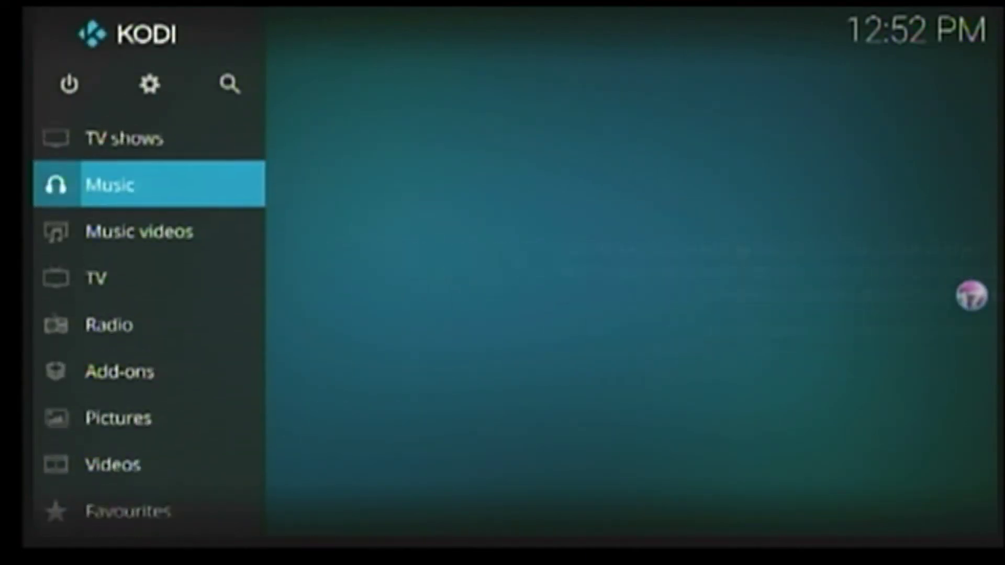
{"action": "key", "text": "Up"}
{"action": "key", "text": "Down"}
{"action": "key", "text": "Right"}
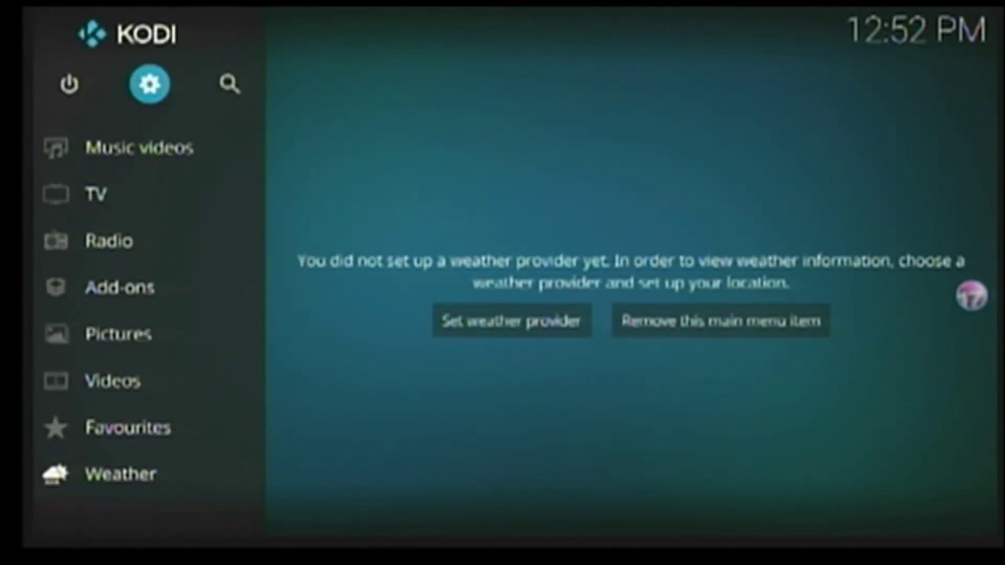
{"action": "key", "text": "Return"}
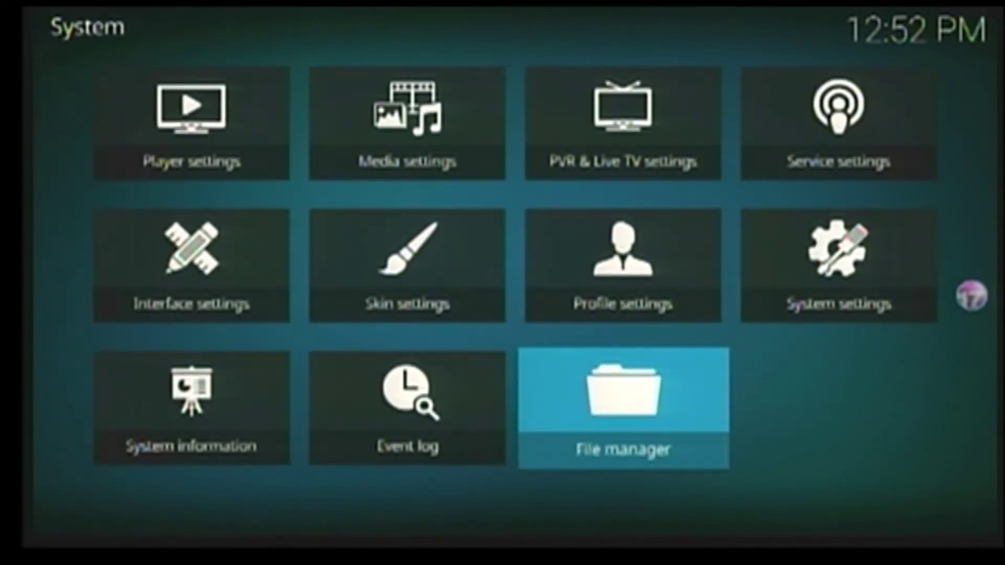
{"action": "key", "text": "Return"}
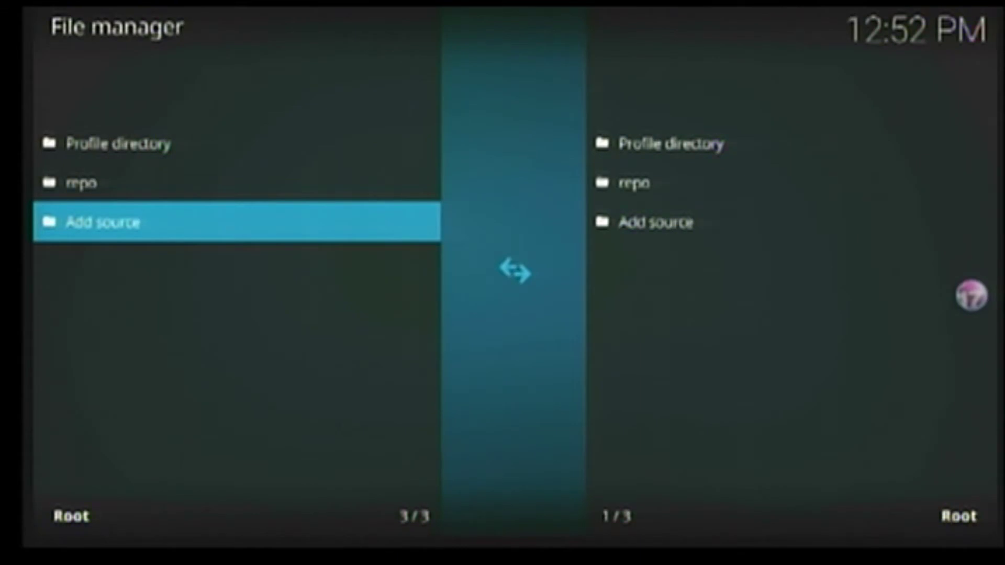
{"action": "key", "text": "Right"}
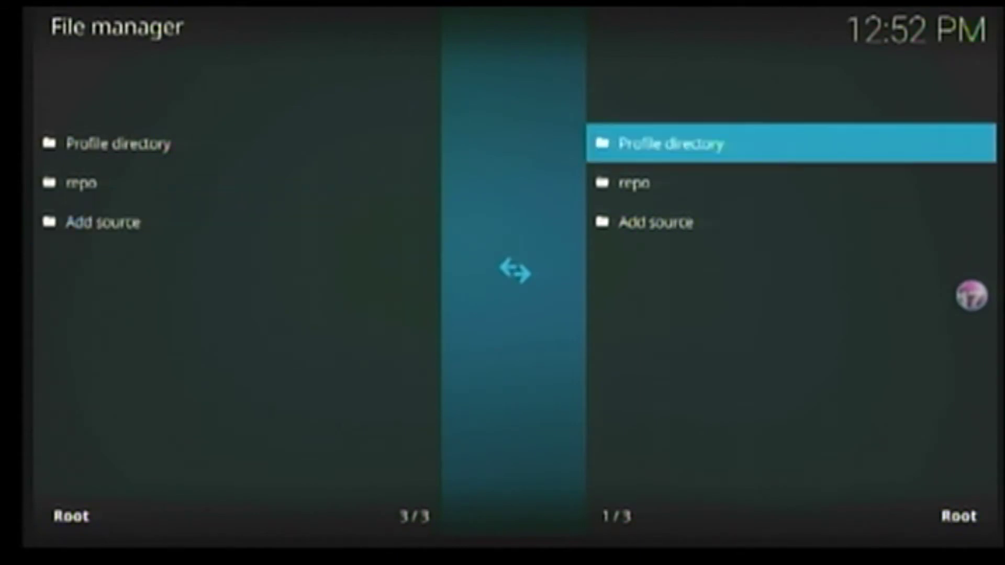
{"action": "key", "text": "Down"}
{"action": "key", "text": "Down"}
{"action": "key", "text": "Left"}
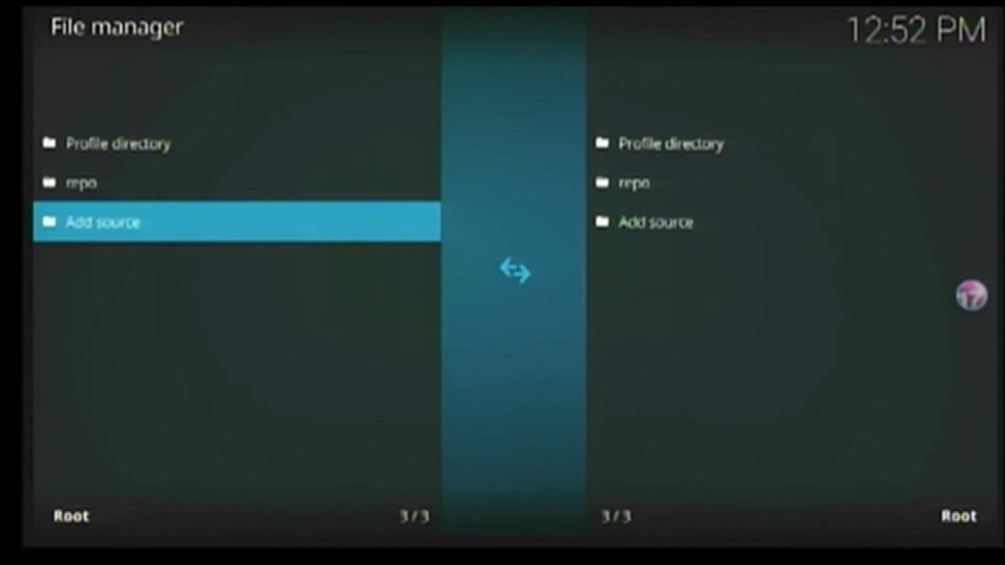
{"action": "key", "text": "Return"}
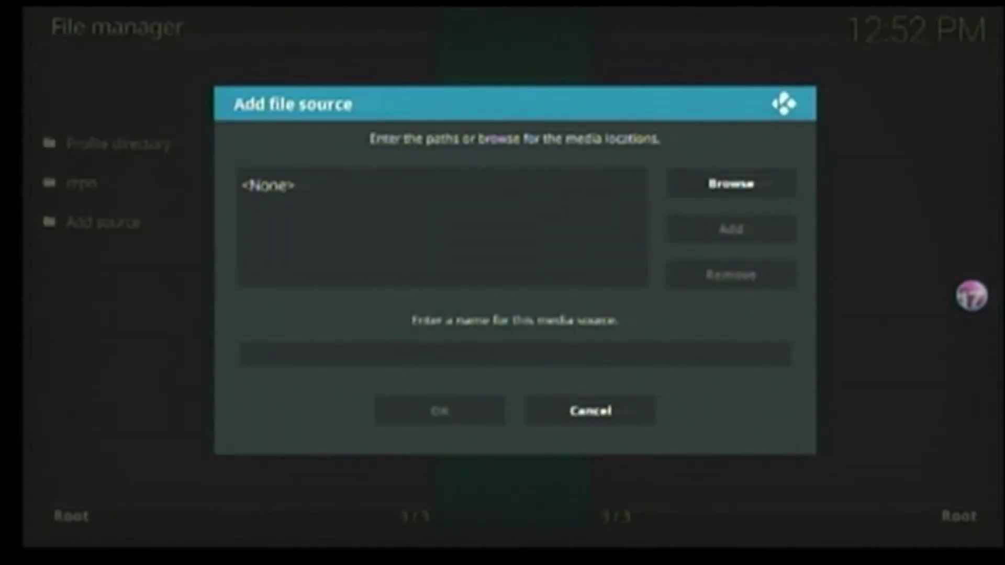
{"action": "key", "text": "Down"}
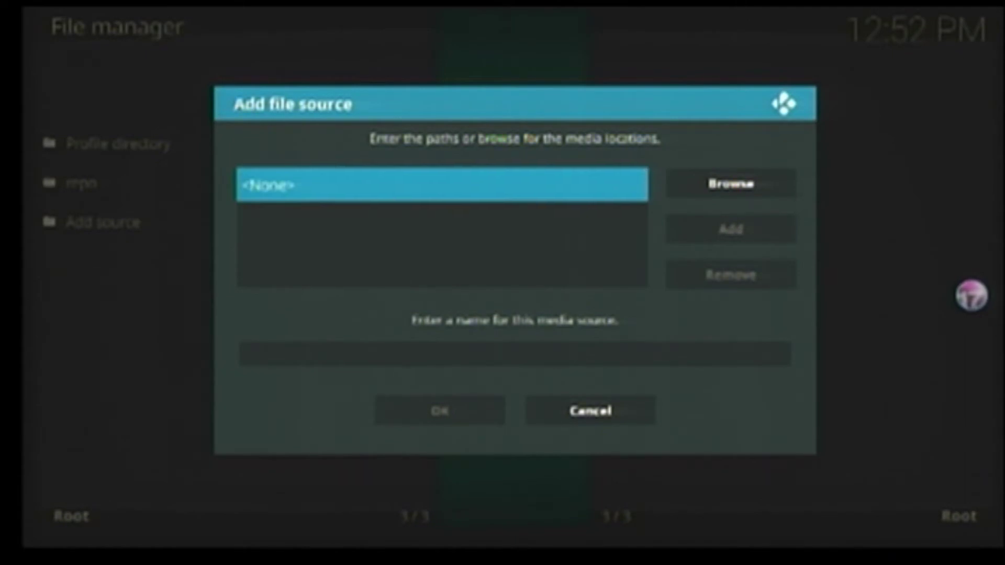
{"action": "key", "text": "Return"}
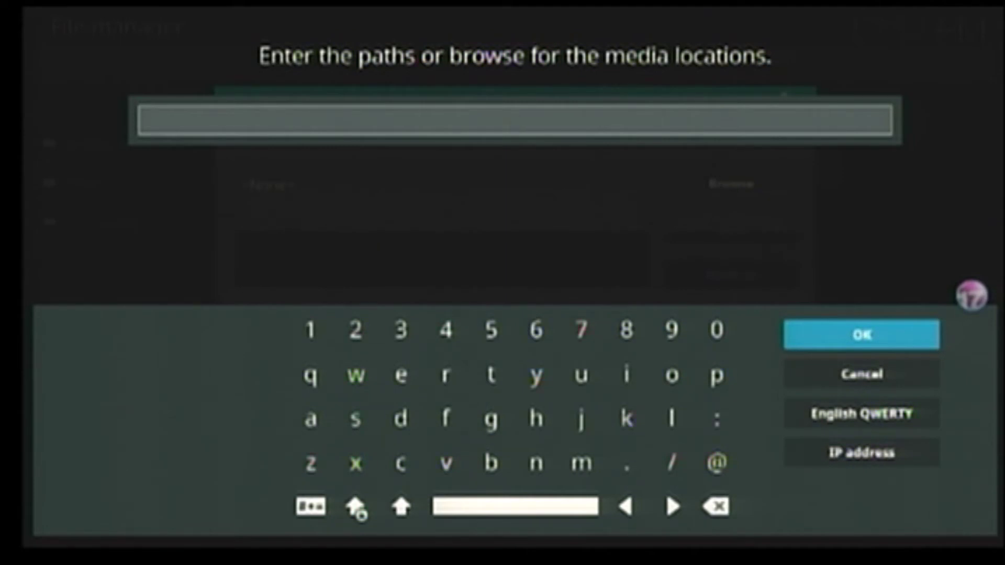
{"action": "key", "text": "Down"}
{"action": "key", "text": "Return"}
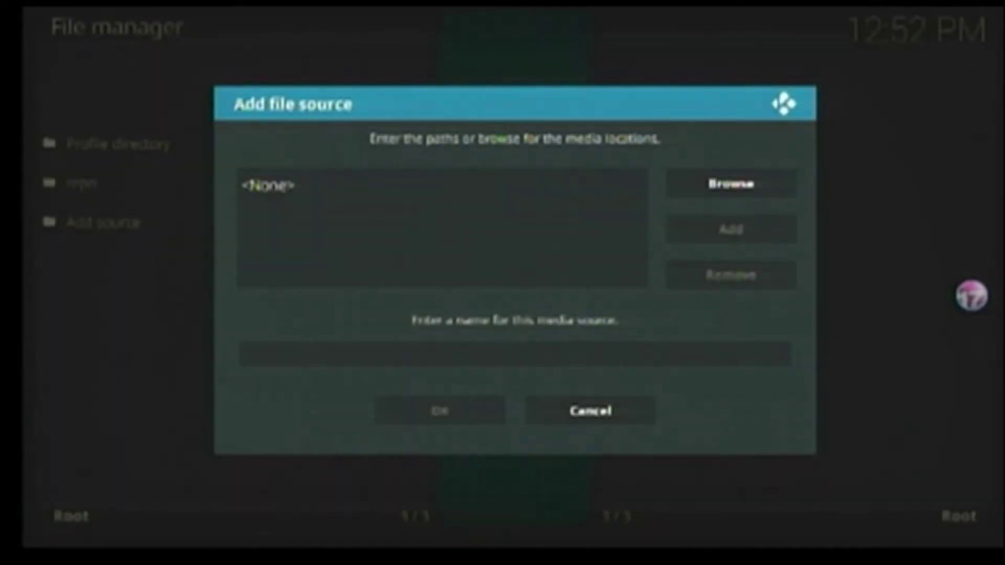
{"action": "key", "text": "Escape"}
{"action": "key", "text": "Up"}
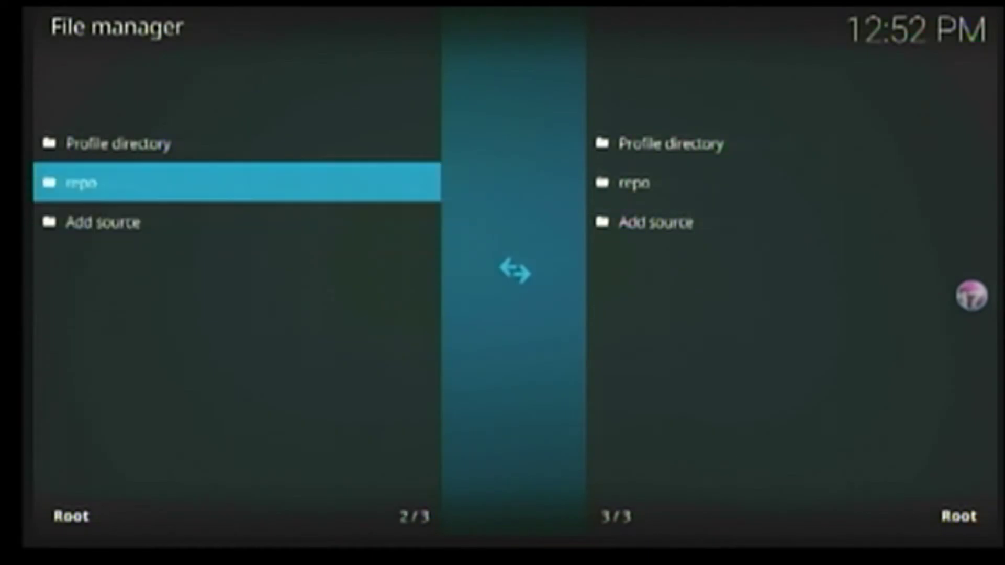
Open the repo source to see its kodil.zip file, then return to the source list
{"action": "key", "text": "Return"}
{"action": "key", "text": "Down"}
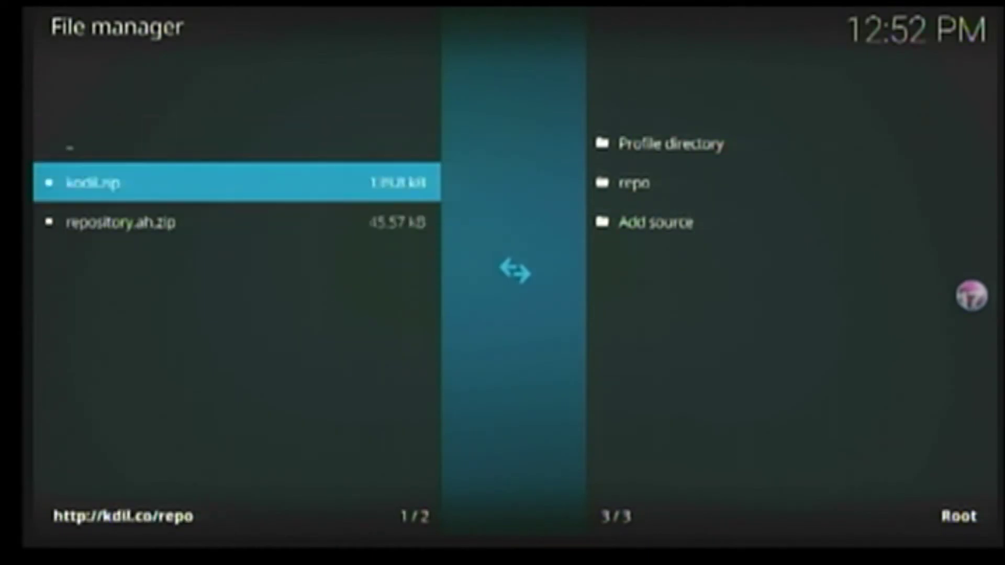
{"action": "key", "text": "BackSpace"}
{"action": "key", "text": "c"}
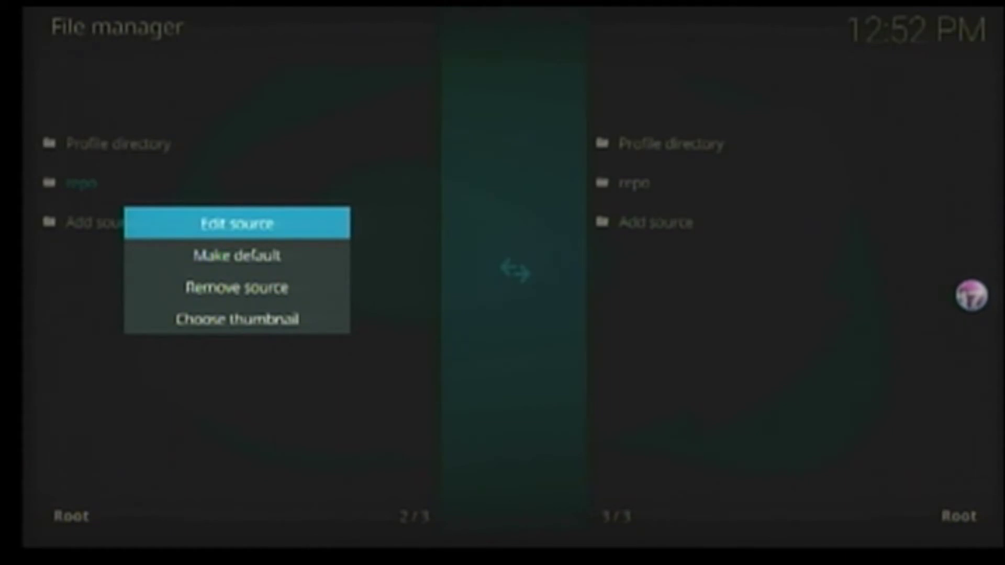
{"action": "key", "text": "Return"}
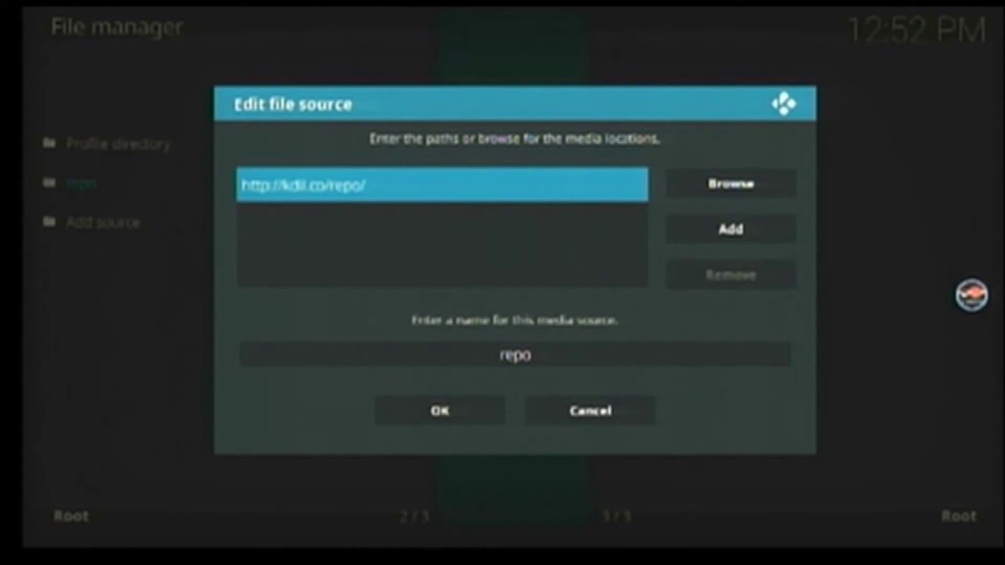
{"action": "left_click", "coordinate": [515, 356]}
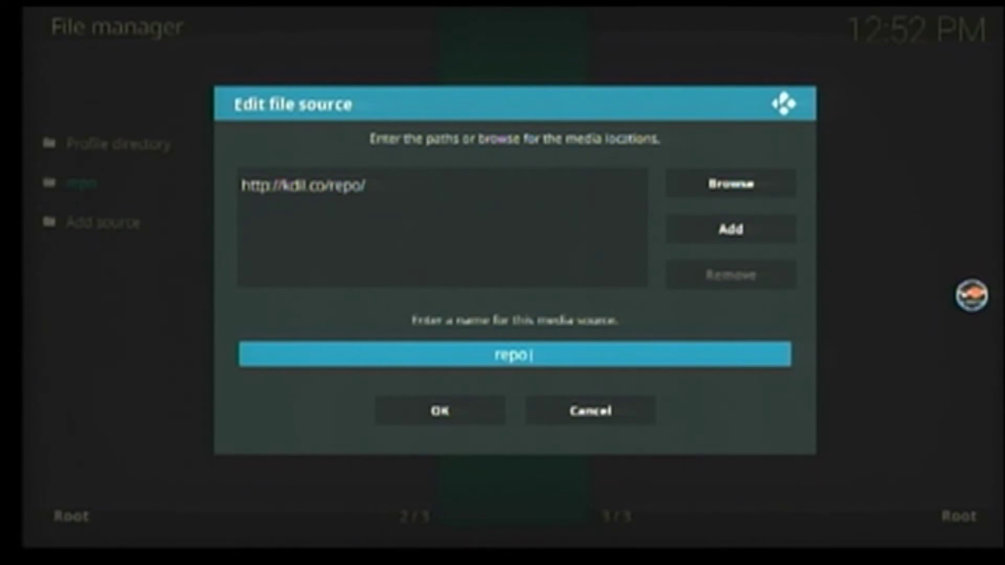
{"action": "left_click", "coordinate": [440, 411]}
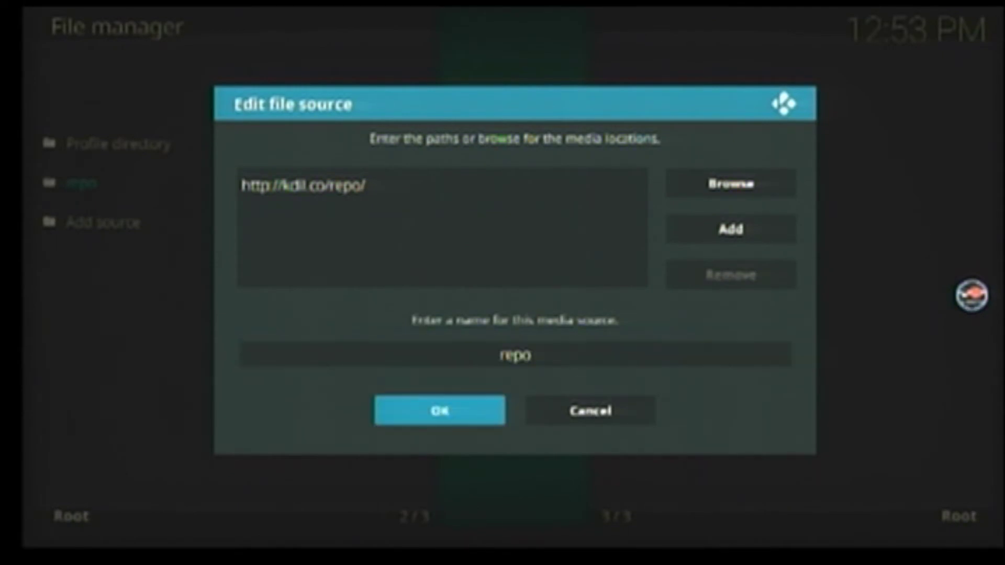
{"action": "key", "text": "Return"}
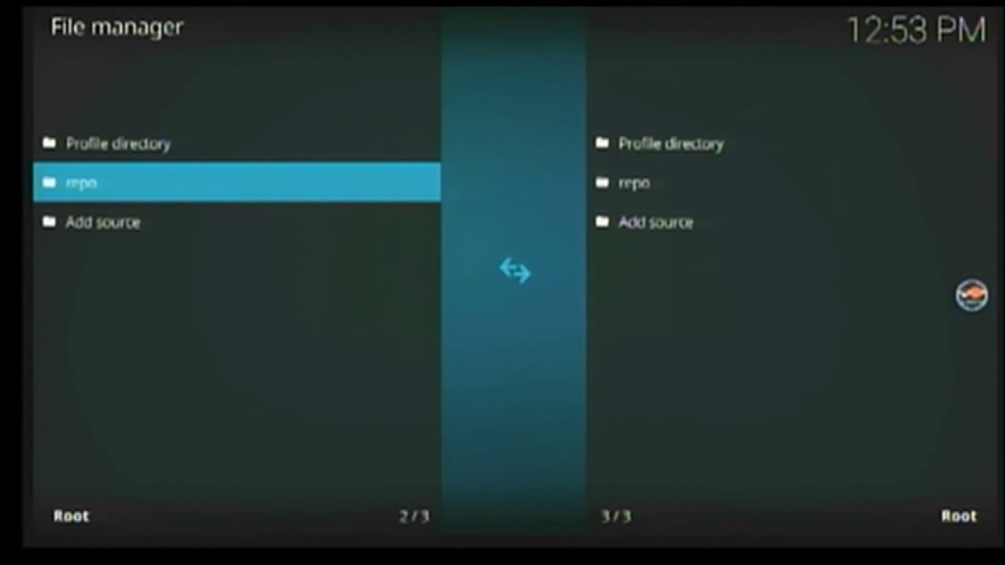
Leave the File manager and System settings, returning to the home menu's Add-ons entry
{"action": "key", "text": "BackSpace"}
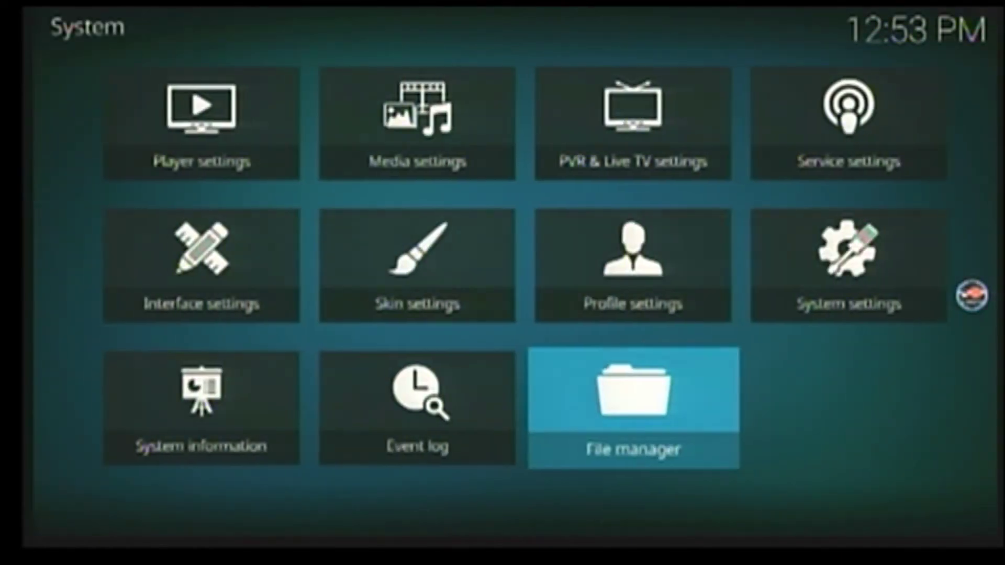
{"action": "key", "text": "BackSpace"}
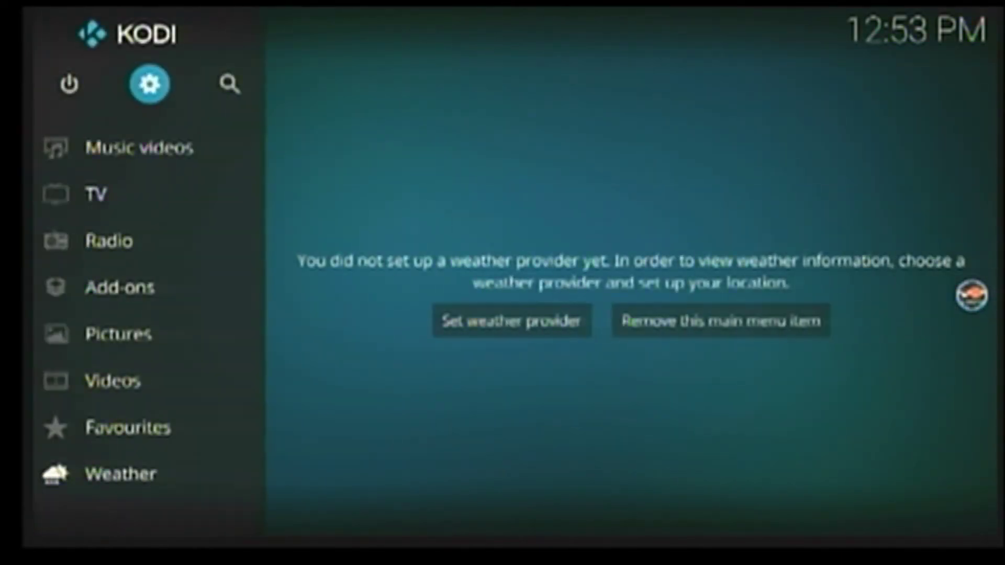
{"action": "key", "text": "Left"}
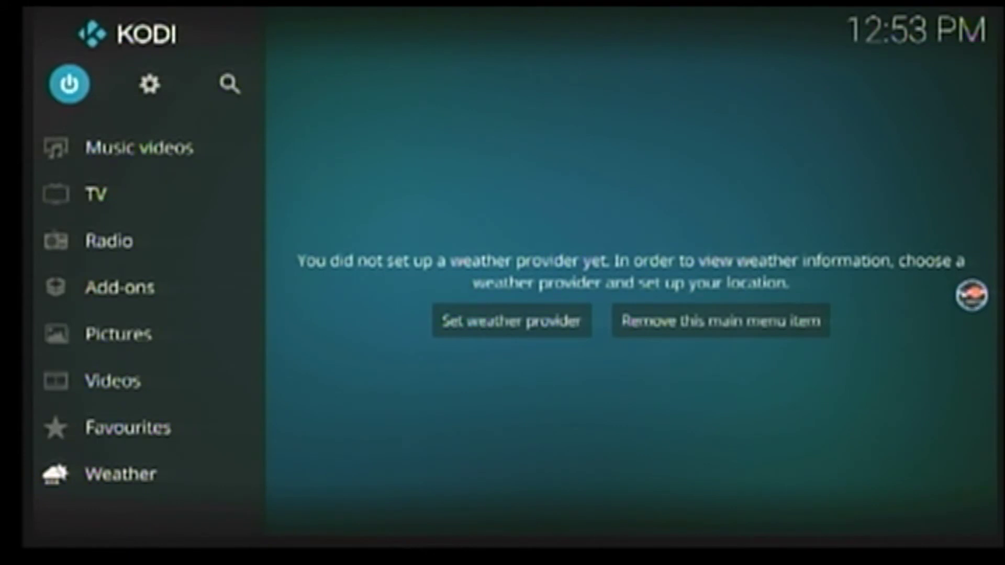
{"action": "key", "text": "Down"}
{"action": "key", "text": "Down"}
{"action": "key", "text": "Down"}
{"action": "key", "text": "Down"}
{"action": "key", "text": "Down"}
{"action": "key", "text": "Down"}
{"action": "key", "text": "Down"}
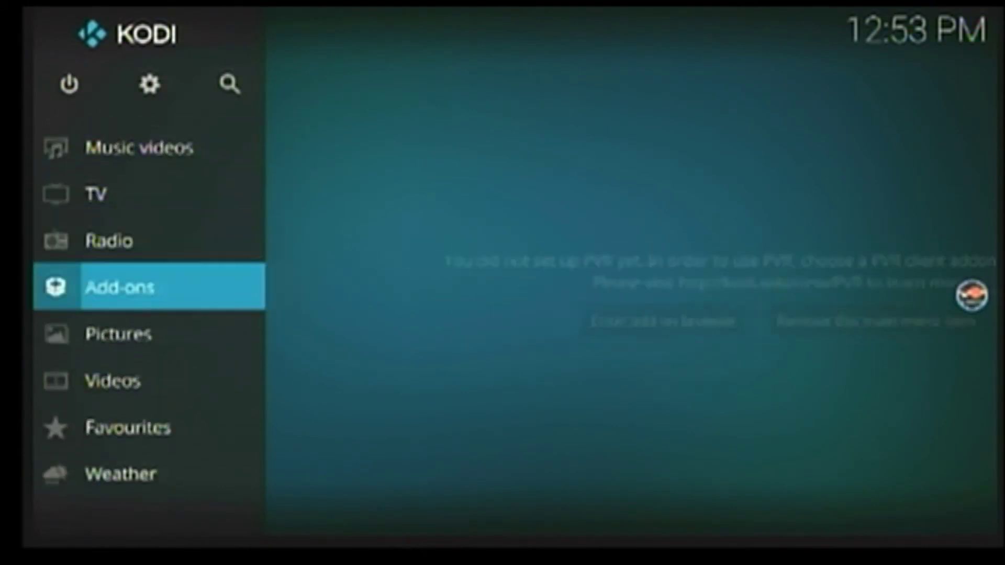
Enter the Add-ons section and open the Add-on browser via the open-box icon
{"action": "key", "text": "Return"}
{"action": "key", "text": "Up"}
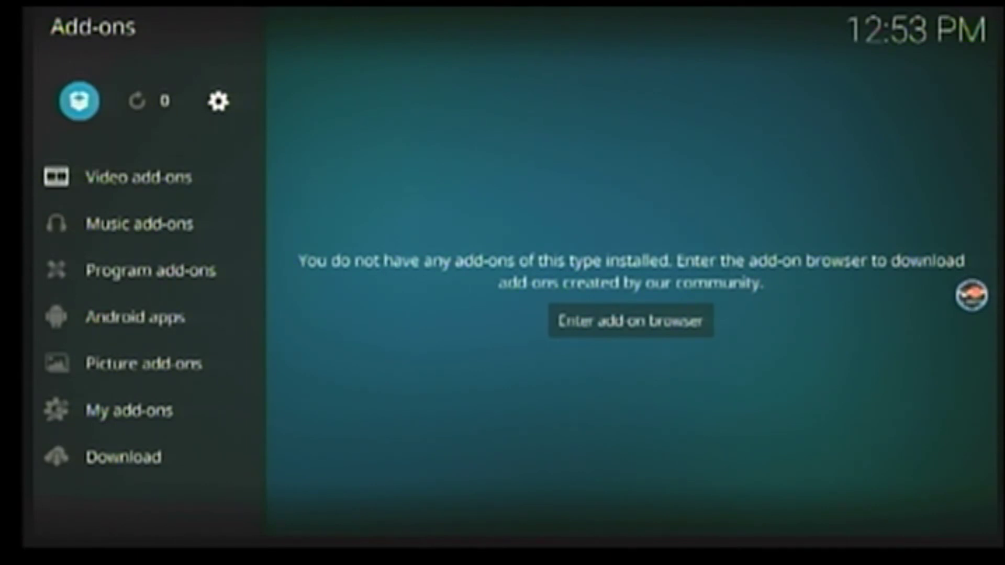
{"action": "key", "text": "Return"}
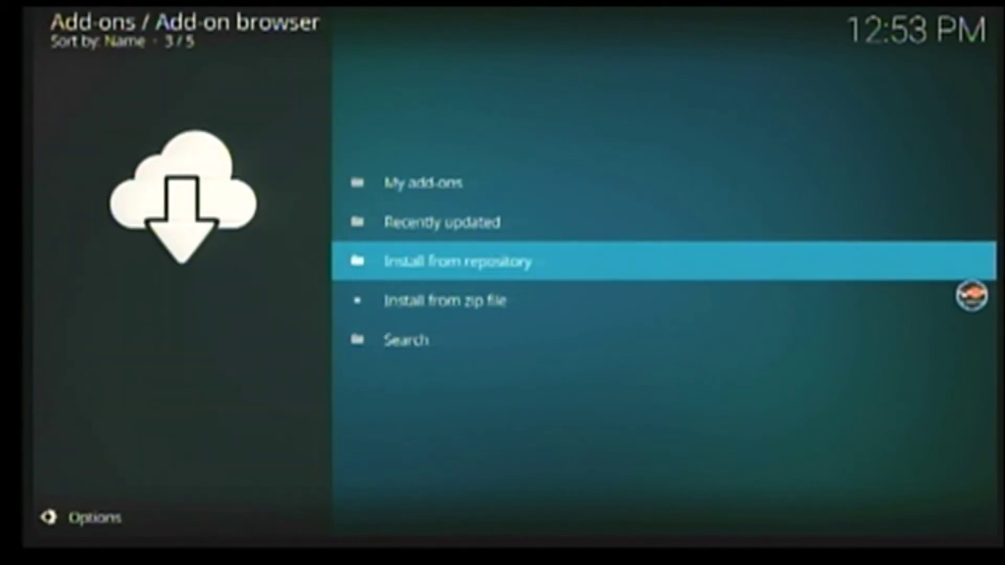
{"action": "key", "text": "Down"}
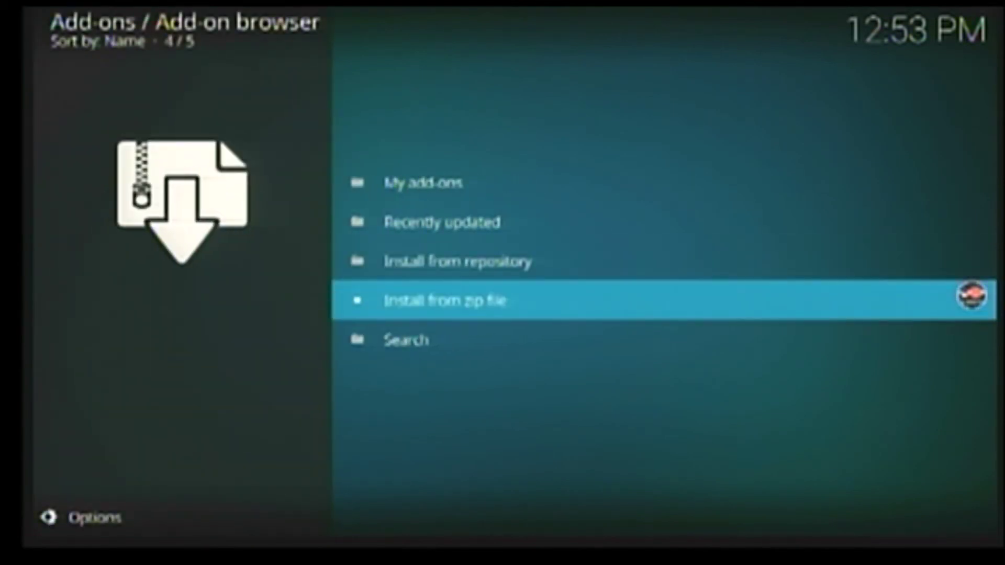
Install from zip file, choosing kodil.zip inside the repo source
{"action": "key", "text": "Return"}
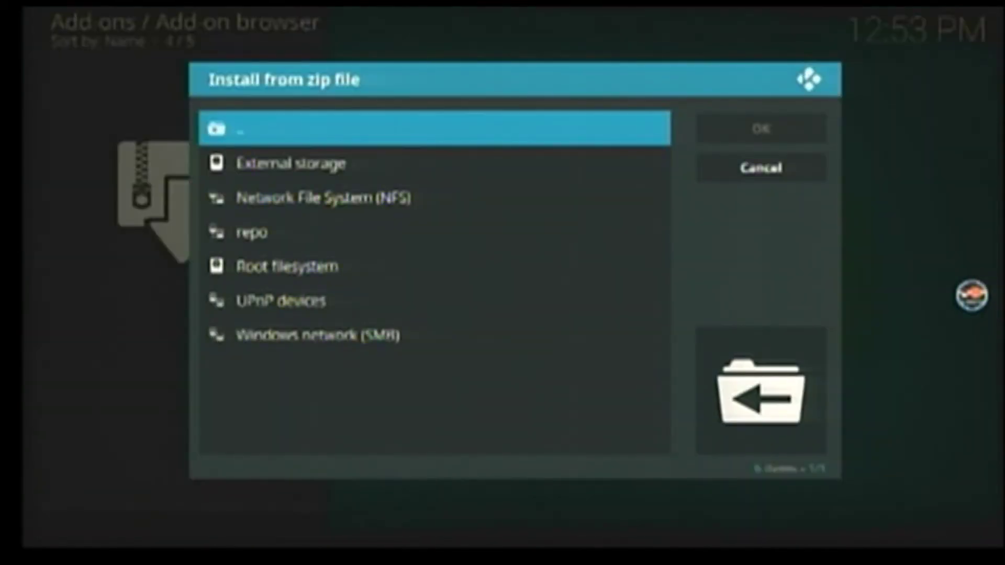
{"action": "key", "text": "Down"}
{"action": "key", "text": "Down"}
{"action": "key", "text": "Down"}
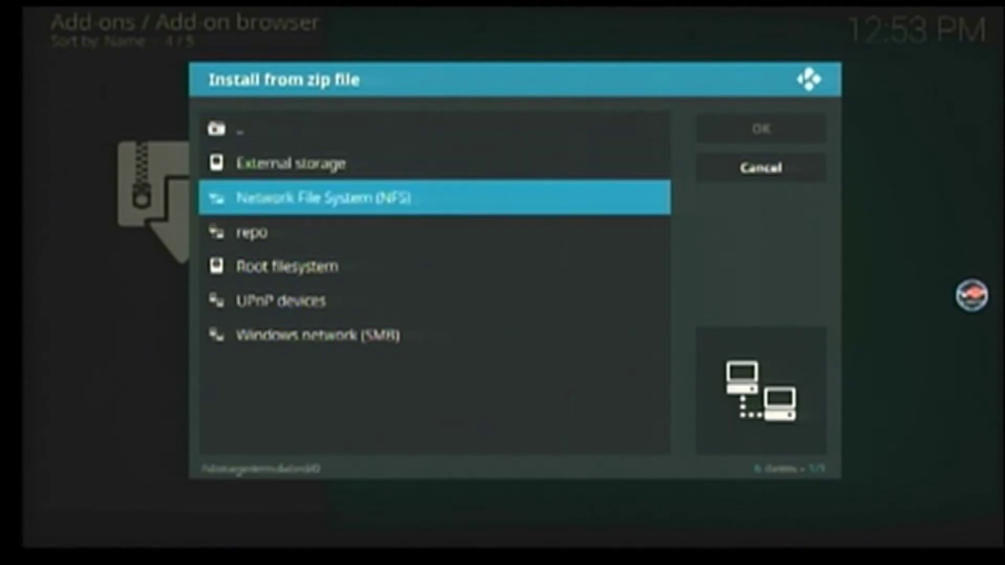
{"action": "key", "text": "Return"}
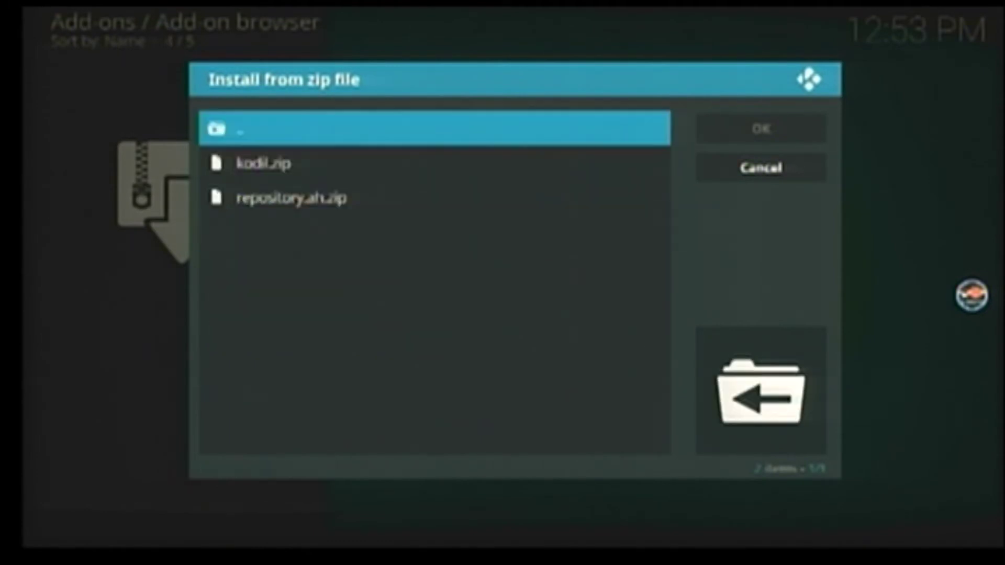
{"action": "key", "text": "Down"}
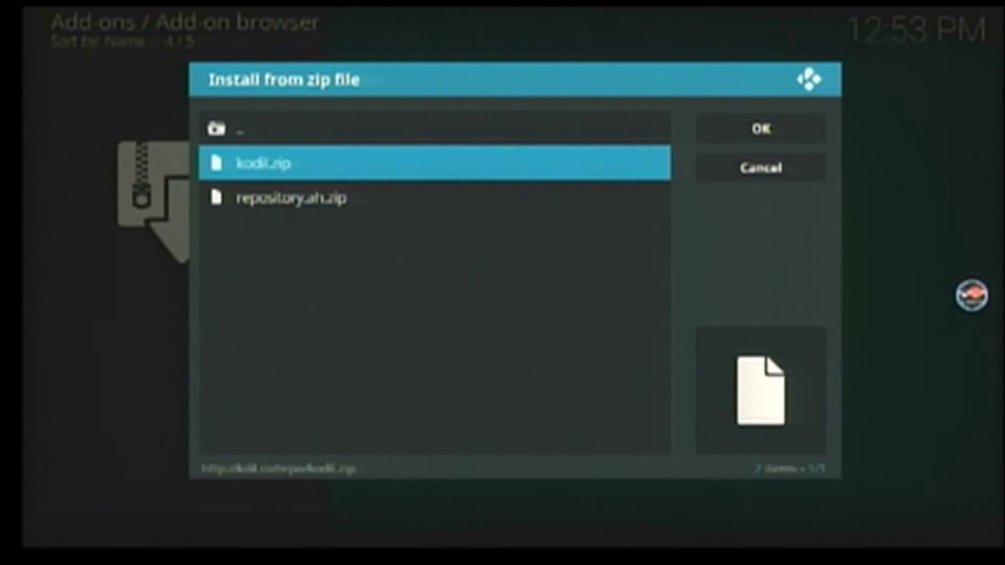
{"action": "key", "text": "Down"}
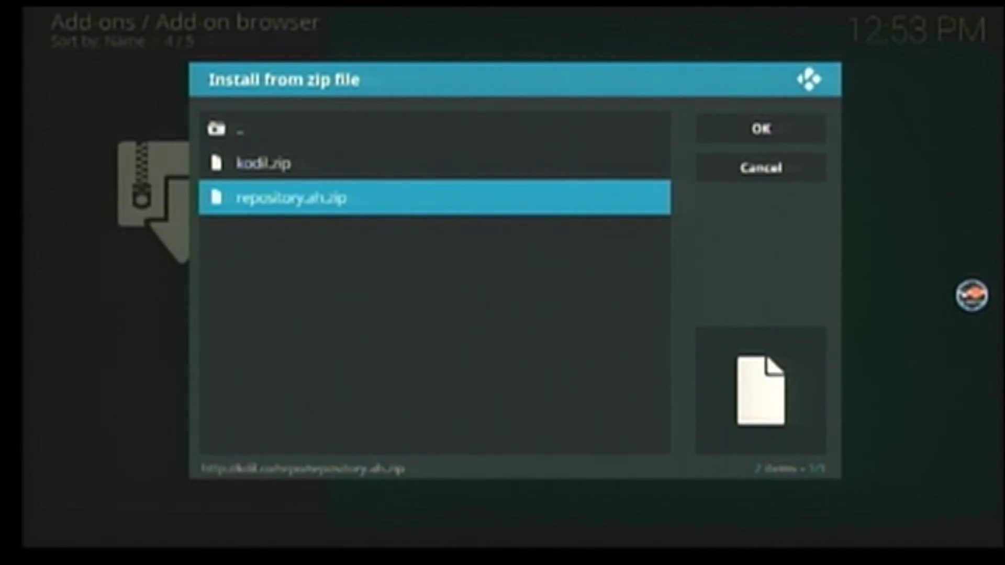
{"action": "key", "text": "Up"}
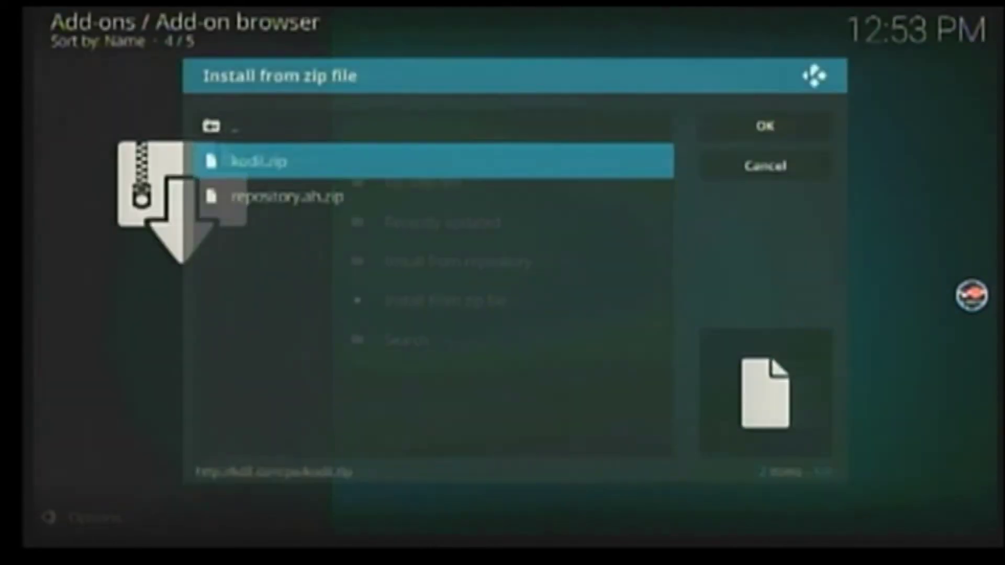
{"action": "key", "text": "Escape"}
{"action": "key", "text": "Up"}
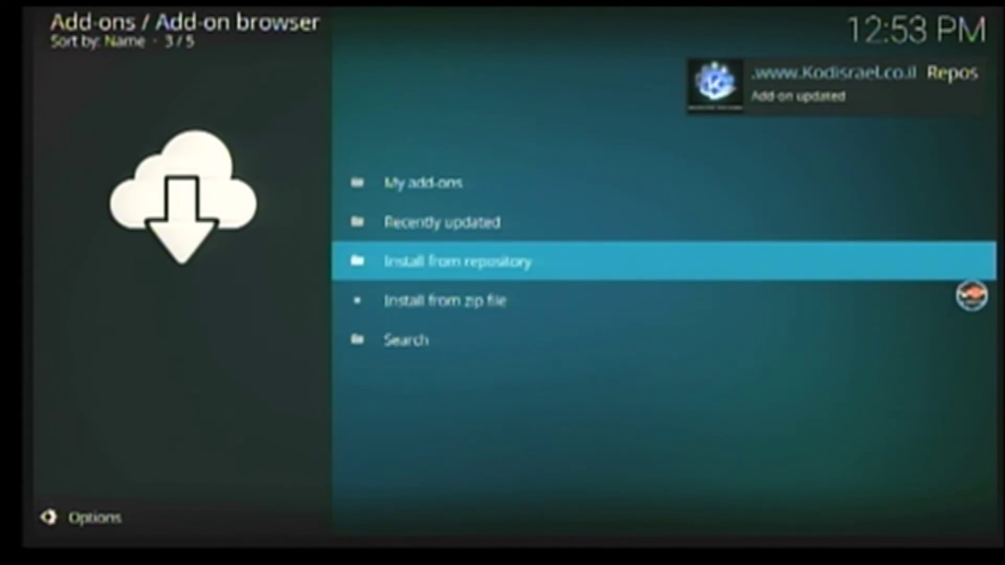
Under Install from repository, open Kodil Repository and enter its Video add-ons category
{"action": "key", "text": "Return"}
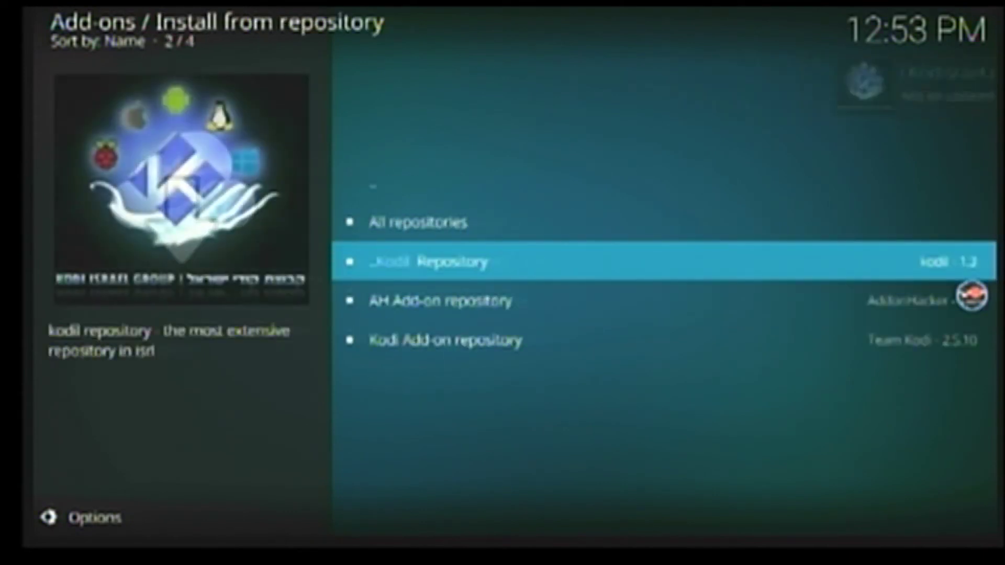
{"action": "key", "text": "Down"}
{"action": "key", "text": "Up"}
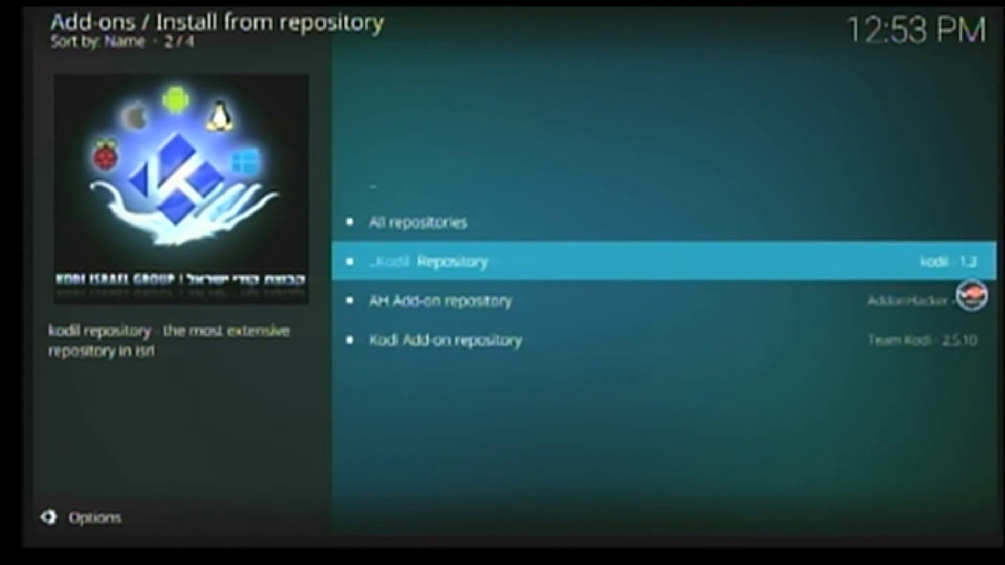
{"action": "key", "text": "Return"}
{"action": "key", "text": "v"}
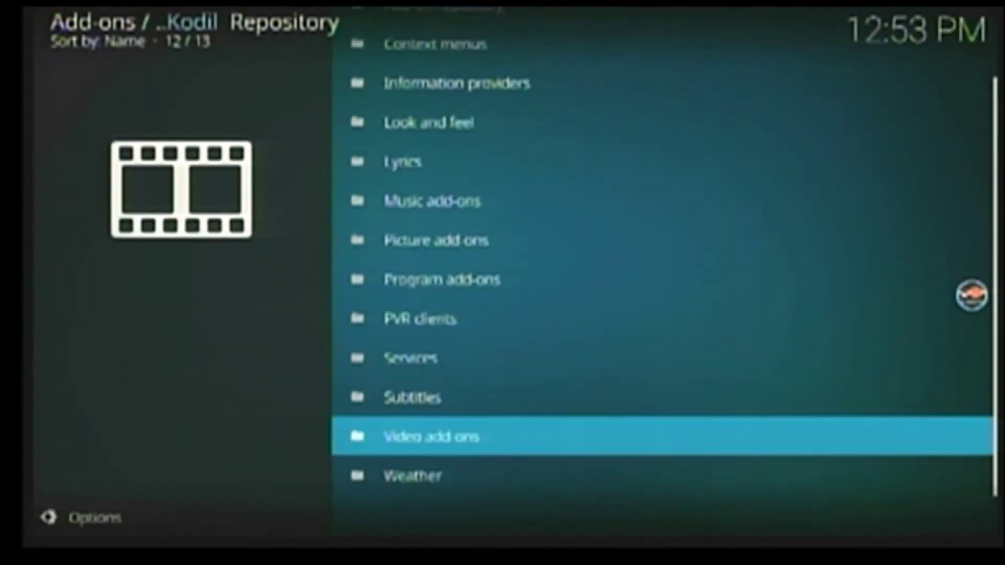
{"action": "key", "text": "Up"}
{"action": "key", "text": "Up"}
{"action": "key", "text": "Up"}
{"action": "key", "text": "Up"}
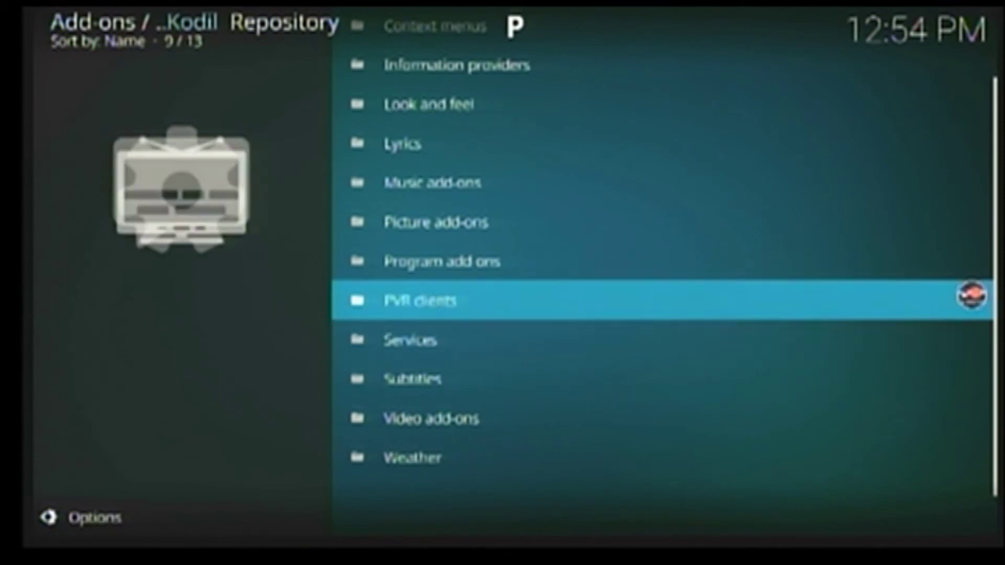
{"action": "key", "text": "Down"}
{"action": "key", "text": "Down"}
{"action": "key", "text": "Down"}
{"action": "key", "text": "Down"}
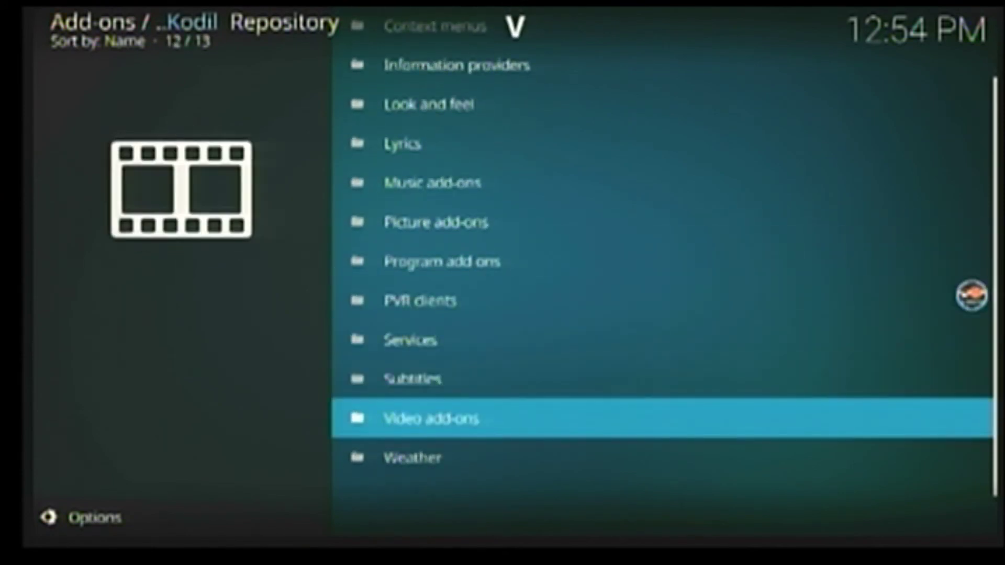
{"action": "key", "text": "Return"}
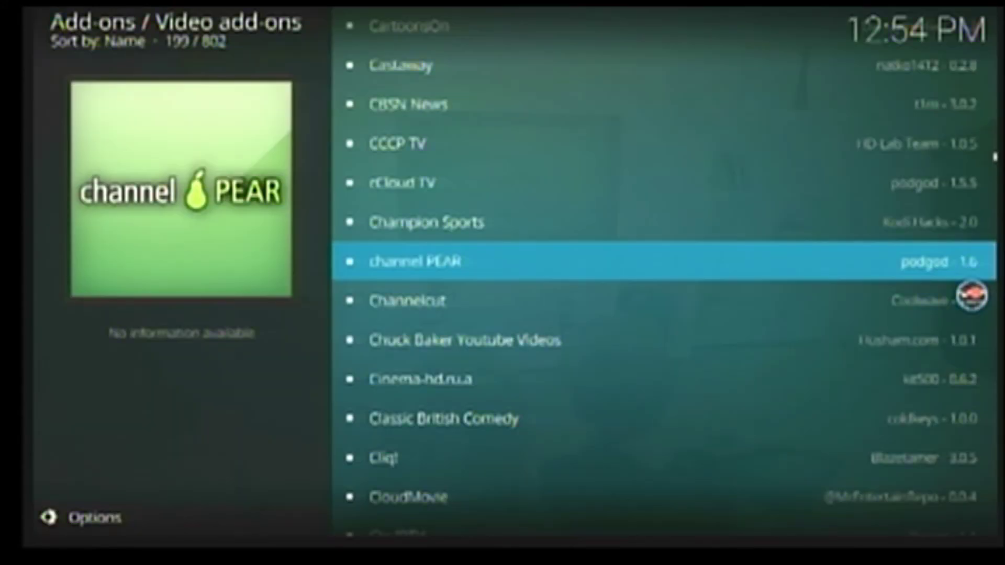
Move to the top of the Kodil Video add-ons list and open 1Channel's info page
{"action": "key", "text": "Up"}
{"action": "key", "text": "Up"}
{"action": "key", "text": "Up"}
{"action": "key", "text": "Up"}
{"action": "key", "text": "Up"}
{"action": "key", "text": "Up"}
{"action": "key", "text": "Up"}
{"action": "key", "text": "Up"}
{"action": "key", "text": "Up"}
{"action": "key", "text": "Up"}
{"action": "key", "text": "Up"}
{"action": "key", "text": "Up"}
{"action": "key", "text": "Up"}
{"action": "key", "text": "Up"}
{"action": "key", "text": "Up"}
{"action": "key", "text": "Up"}
{"action": "key", "text": "Up"}
{"action": "key", "text": "Up"}
{"action": "key", "text": "Up"}
{"action": "key", "text": "Up"}
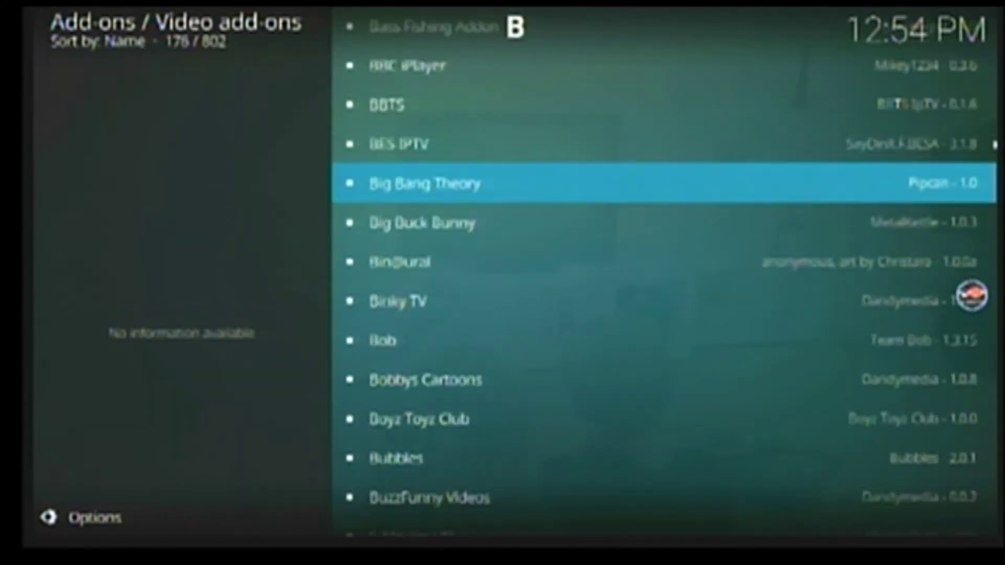
{"action": "key", "text": "Up"}
{"action": "key", "text": "Up"}
{"action": "key", "text": "Up"}
{"action": "key", "text": "Up"}
{"action": "key", "text": "Up"}
{"action": "key", "text": "Up"}
{"action": "key", "text": "Up"}
{"action": "key", "text": "Up"}
{"action": "key", "text": "Up"}
{"action": "key", "text": "Up"}
{"action": "key", "text": "Up"}
{"action": "key", "text": "Up"}
{"action": "key", "text": "Up"}
{"action": "key", "text": "Up"}
{"action": "key", "text": "Up"}
{"action": "key", "text": "Up"}
{"action": "key", "text": "Up"}
{"action": "key", "text": "Up"}
{"action": "key", "text": "Up"}
{"action": "key", "text": "Up"}
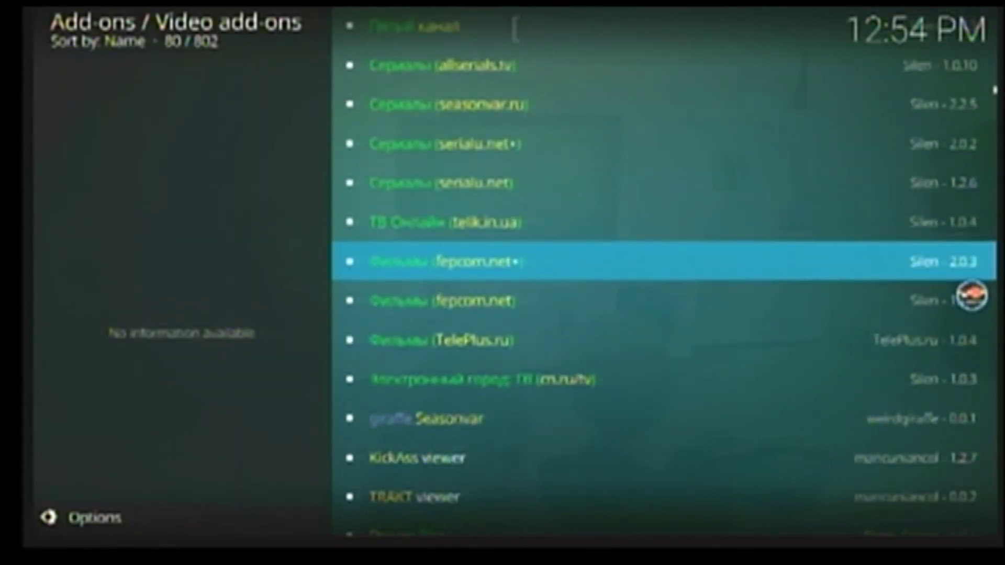
{"action": "key", "text": "Up"}
{"action": "key", "text": "Up"}
{"action": "key", "text": "Up"}
{"action": "key", "text": "Up"}
{"action": "key", "text": "Up"}
{"action": "key", "text": "Up"}
{"action": "key", "text": "Up"}
{"action": "key", "text": "Up"}
{"action": "key", "text": "Up"}
{"action": "key", "text": "Up"}
{"action": "key", "text": "Up"}
{"action": "key", "text": "Up"}
{"action": "key", "text": "Up"}
{"action": "key", "text": "Up"}
{"action": "key", "text": "Up"}
{"action": "key", "text": "Up"}
{"action": "key", "text": "Up"}
{"action": "key", "text": "Up"}
{"action": "key", "text": "Up"}
{"action": "key", "text": "Up"}
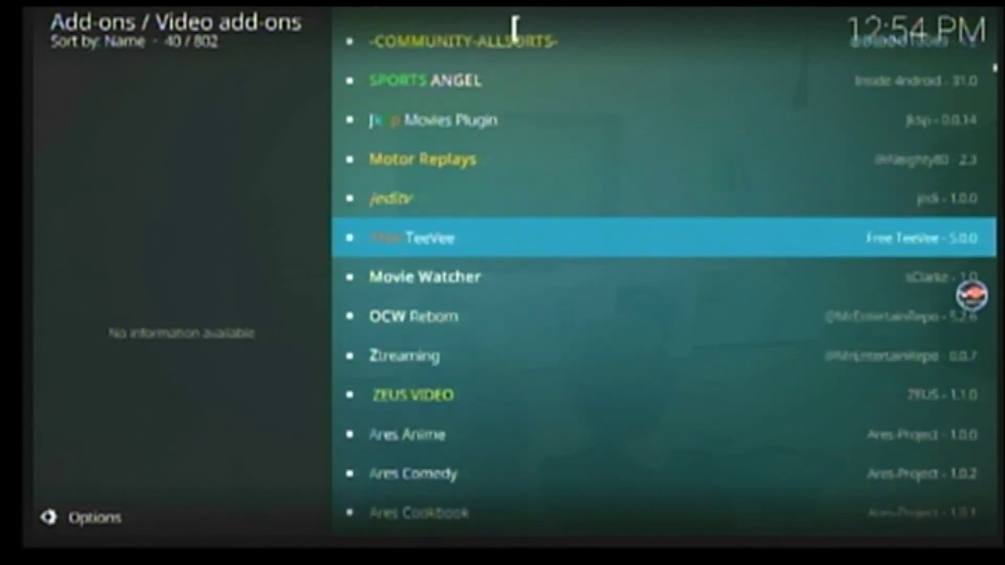
{"action": "key", "text": "Up"}
{"action": "key", "text": "Up"}
{"action": "key", "text": "Up"}
{"action": "key", "text": "Up"}
{"action": "key", "text": "Up"}
{"action": "key", "text": "Up"}
{"action": "key", "text": "Up"}
{"action": "key", "text": "Up"}
{"action": "key", "text": "Up"}
{"action": "key", "text": "Up"}
{"action": "key", "text": "Up"}
{"action": "key", "text": "Up"}
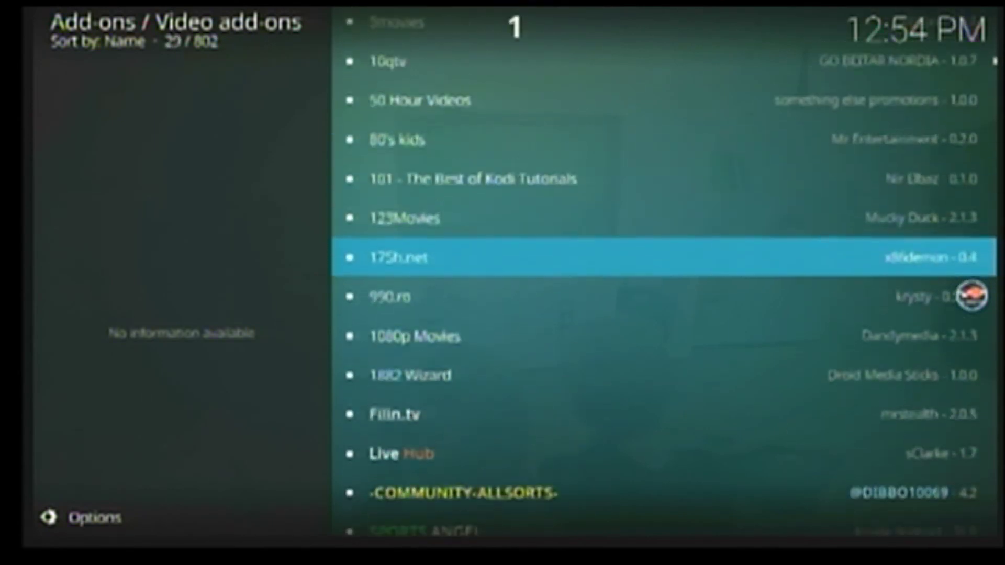
{"action": "key", "text": "Up"}
{"action": "key", "text": "Up"}
{"action": "key", "text": "Up"}
{"action": "key", "text": "Up"}
{"action": "key", "text": "Up"}
{"action": "key", "text": "Up"}
{"action": "key", "text": "Up"}
{"action": "key", "text": "Up"}
{"action": "key", "text": "Up"}
{"action": "key", "text": "Up"}
{"action": "key", "text": "Up"}
{"action": "key", "text": "Up"}
{"action": "key", "text": "Up"}
{"action": "key", "text": "Up"}
{"action": "key", "text": "Up"}
{"action": "key", "text": "Up"}
{"action": "key", "text": "Up"}
{"action": "key", "text": "Up"}
{"action": "key", "text": "Up"}
{"action": "key", "text": "Up"}
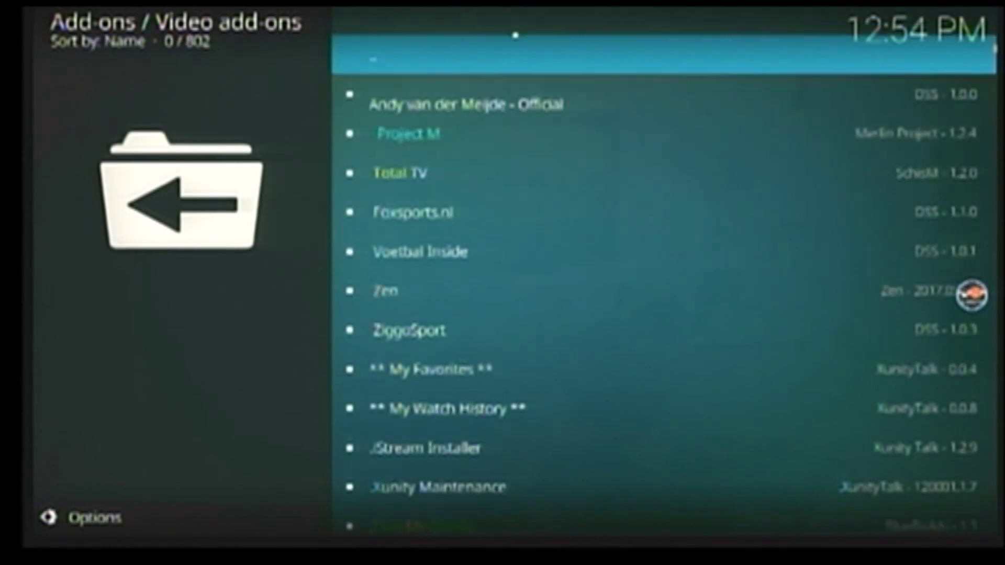
{"action": "key", "text": "Down"}
{"action": "key", "text": "Down"}
{"action": "key", "text": "Down"}
{"action": "key", "text": "Down"}
{"action": "key", "text": "Down"}
{"action": "key", "text": "Down"}
{"action": "key", "text": "Down"}
{"action": "key", "text": "Down"}
{"action": "key", "text": "Down"}
{"action": "key", "text": "Down"}
{"action": "key", "text": "Down"}
{"action": "key", "text": "Down"}
{"action": "key", "text": "Down"}
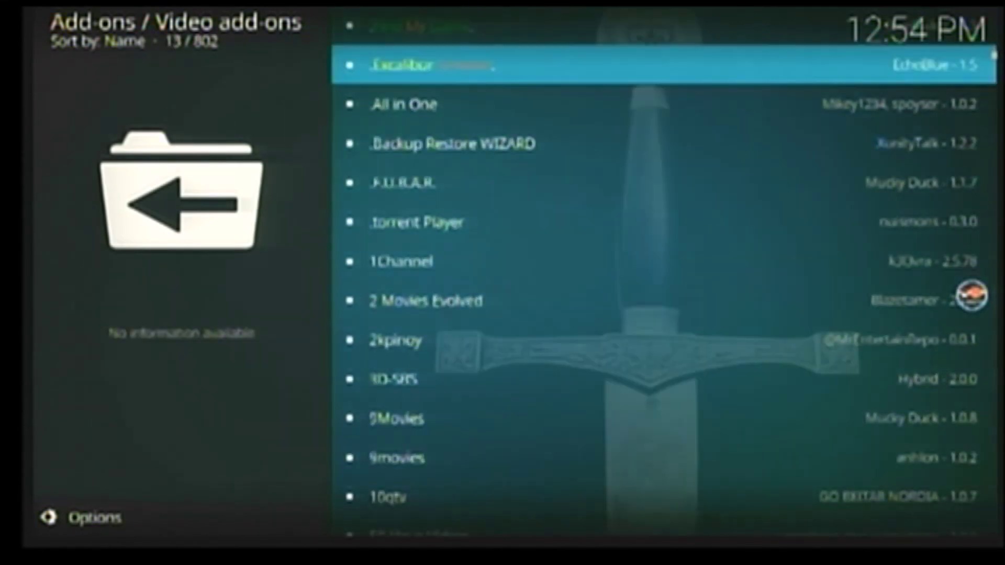
{"action": "key", "text": "Down"}
{"action": "key", "text": "Down"}
{"action": "key", "text": "Down"}
{"action": "key", "text": "Down"}
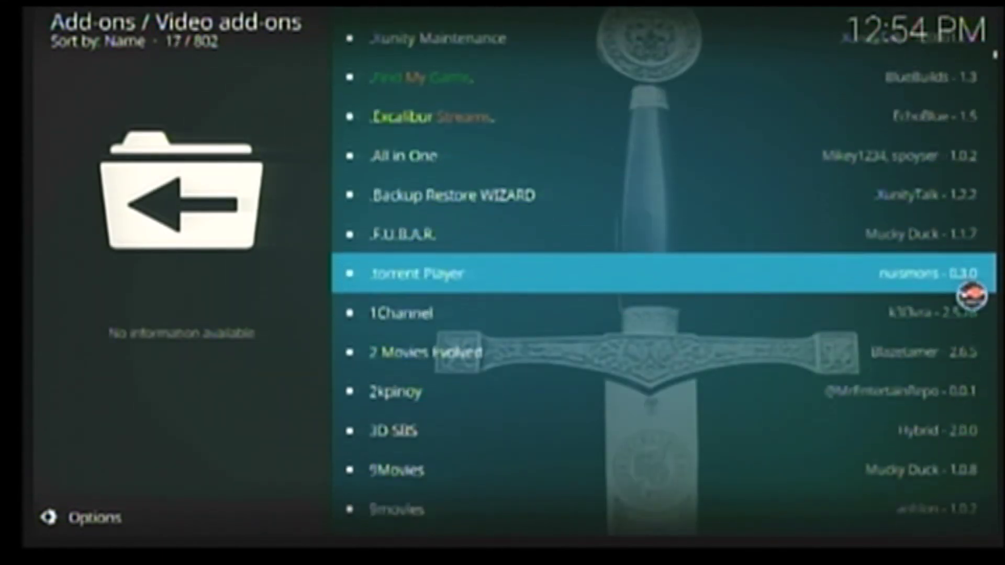
{"action": "key", "text": "1"}
{"action": "key", "text": "Return"}
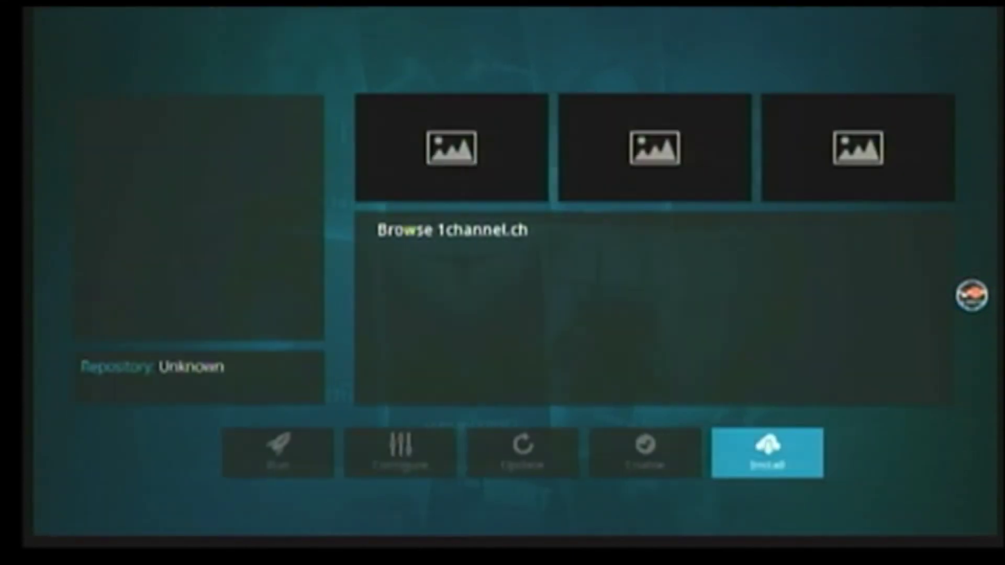
Install 1Channel, then launch its tile from the installed Video add-ons
{"action": "key", "text": "Return"}
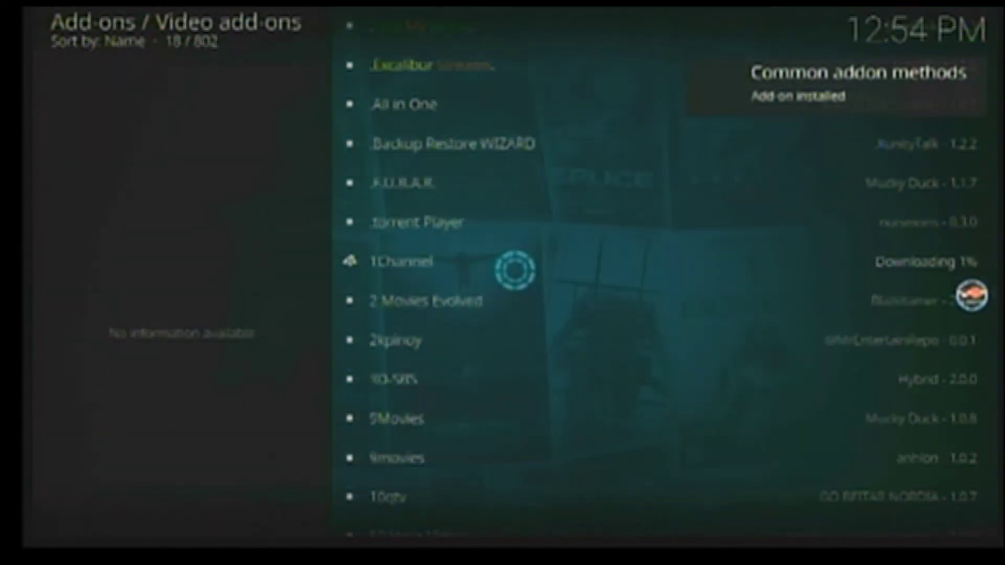
{"action": "key", "text": "BackSpace"}
{"action": "key", "text": "BackSpace"}
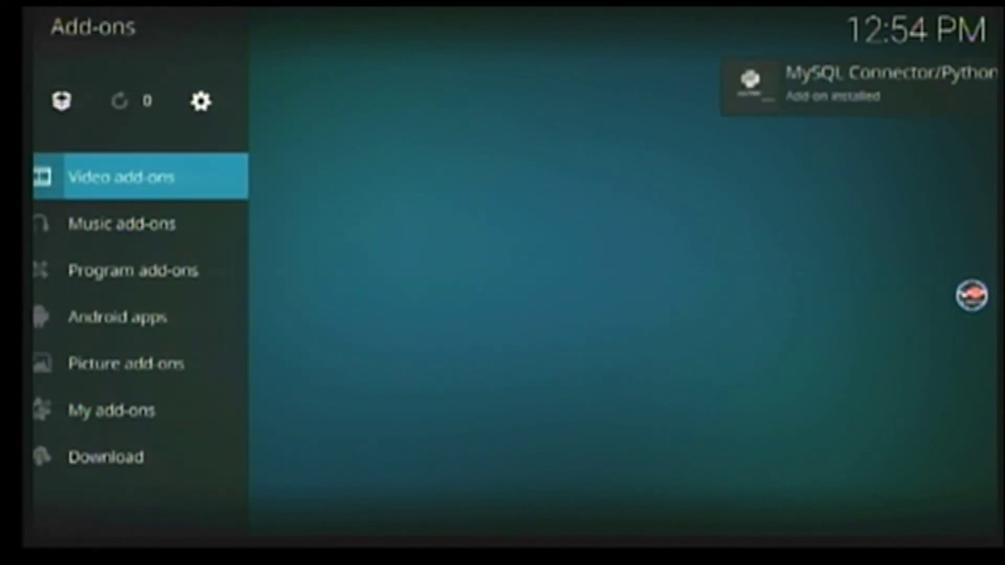
{"action": "key", "text": "Right"}
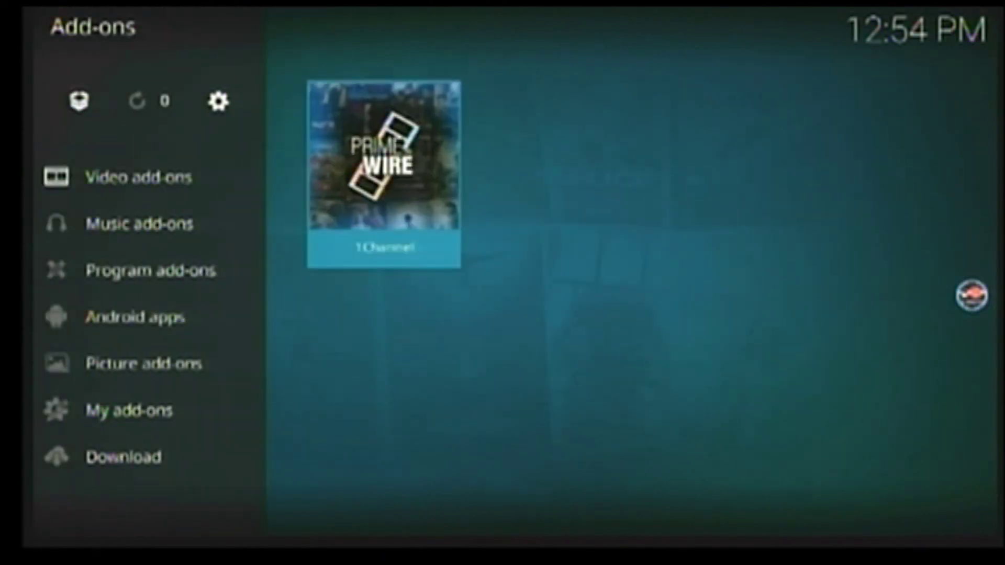
{"action": "key", "text": "Return"}
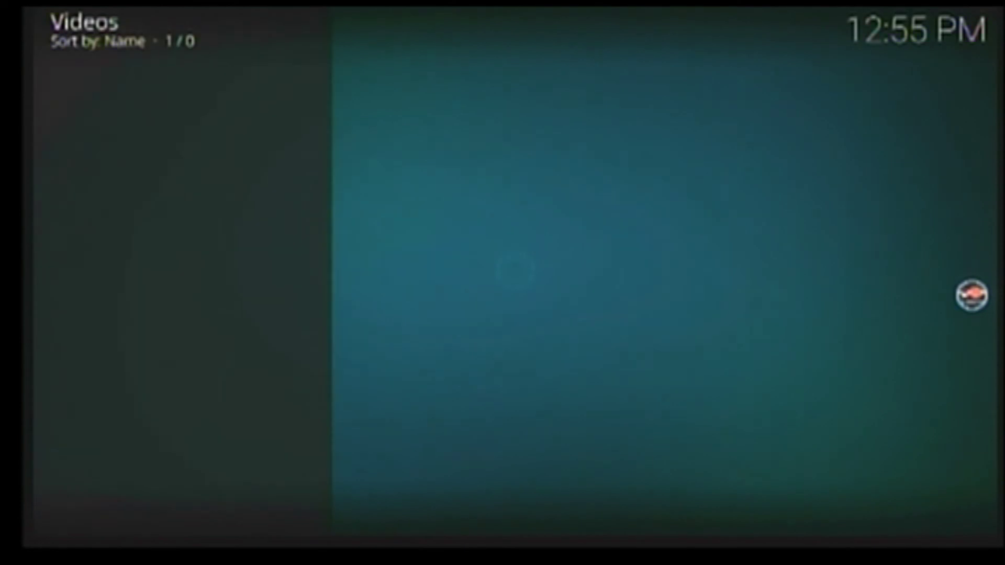